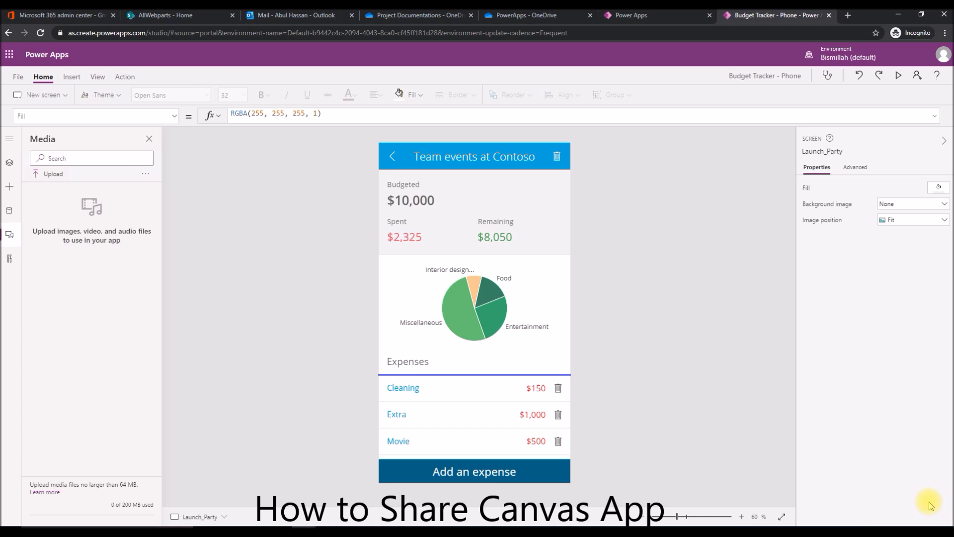
In OneDrive, set up direct Can edit access to the Online Shopping Project - Solution Design document for a colleague.
click(404, 16)
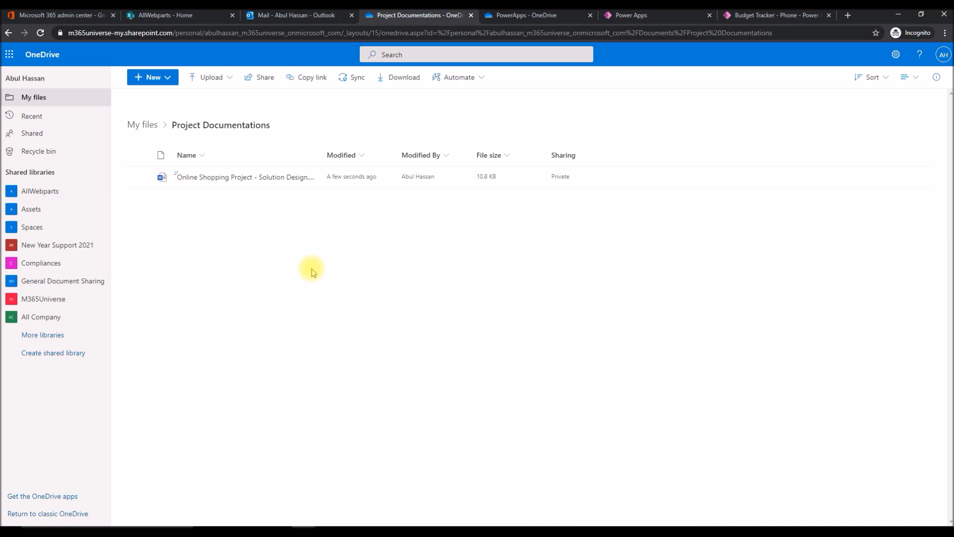
mouse_move(288, 183)
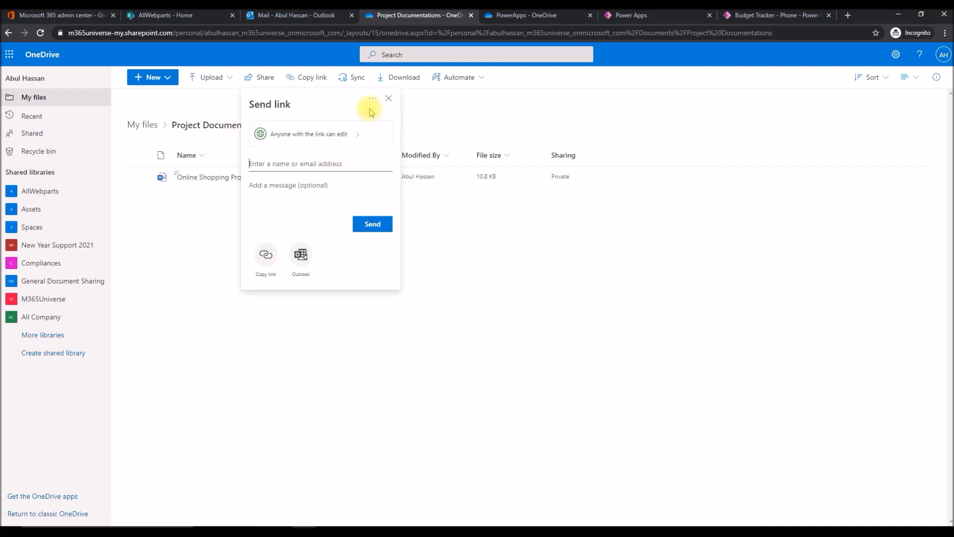
click(372, 98)
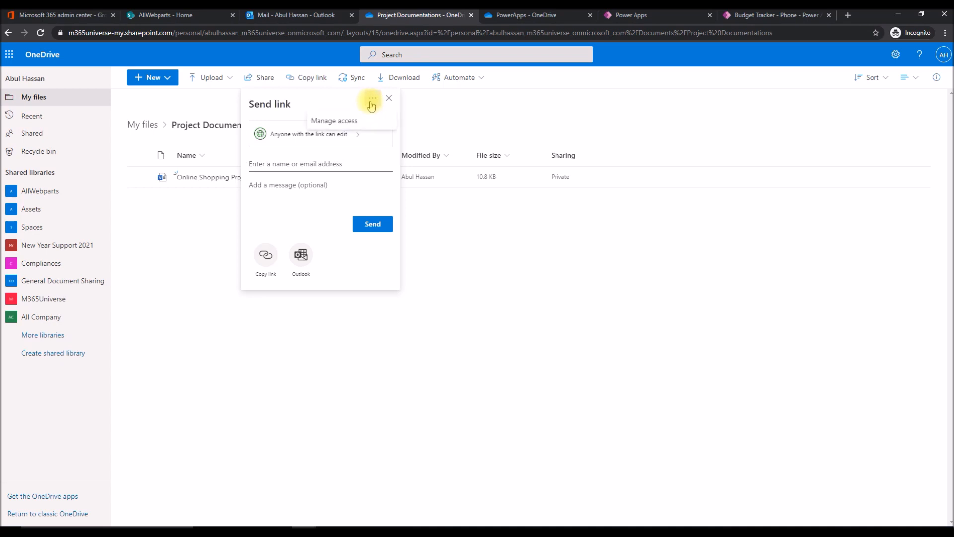
click(346, 122)
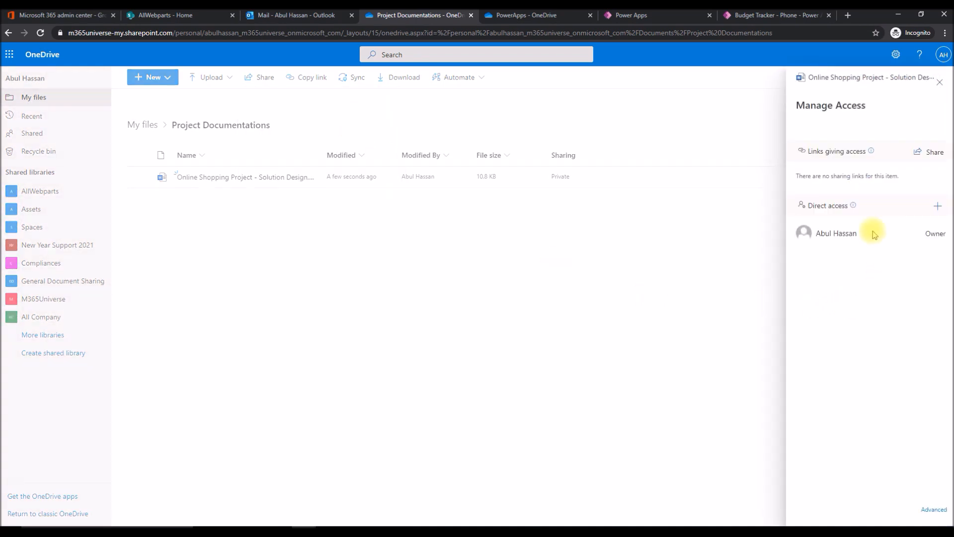
click(939, 209)
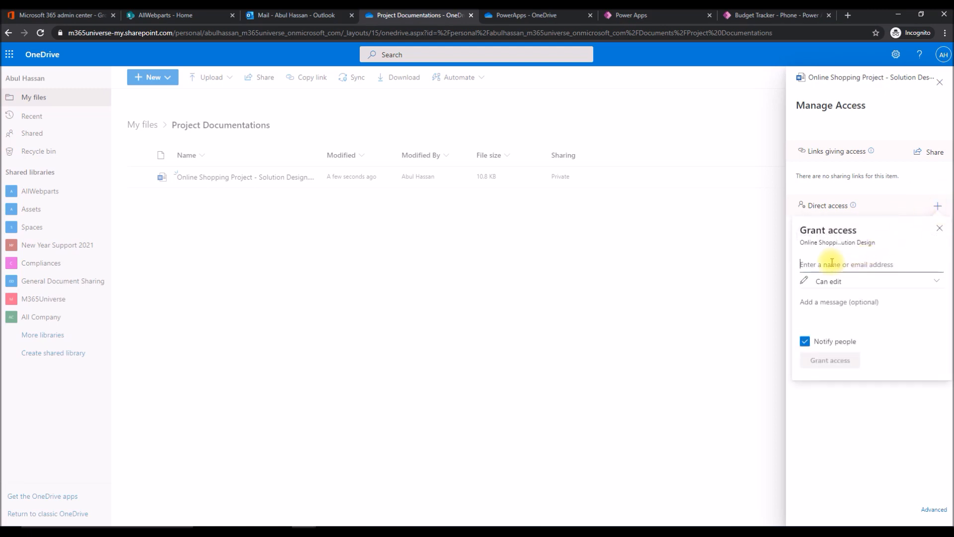
text(sha)
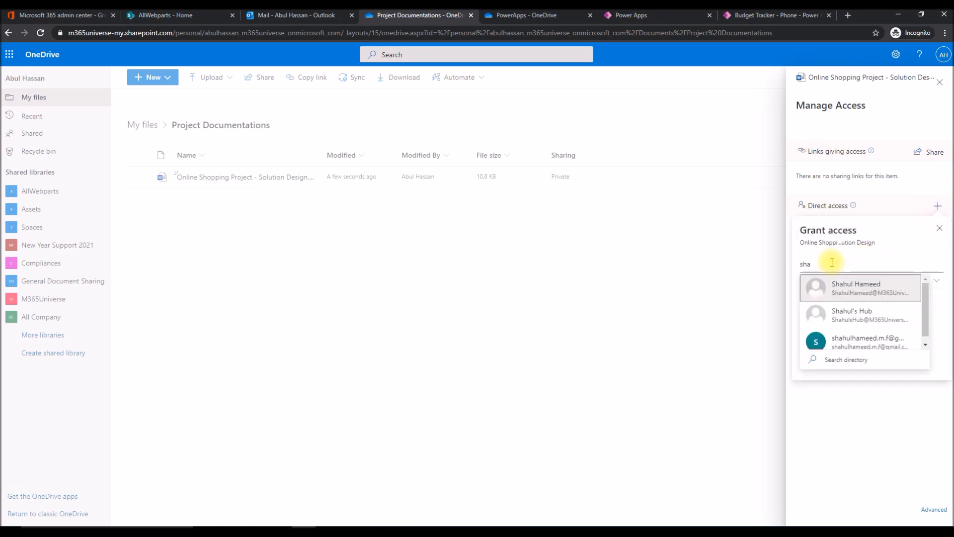
click(863, 292)
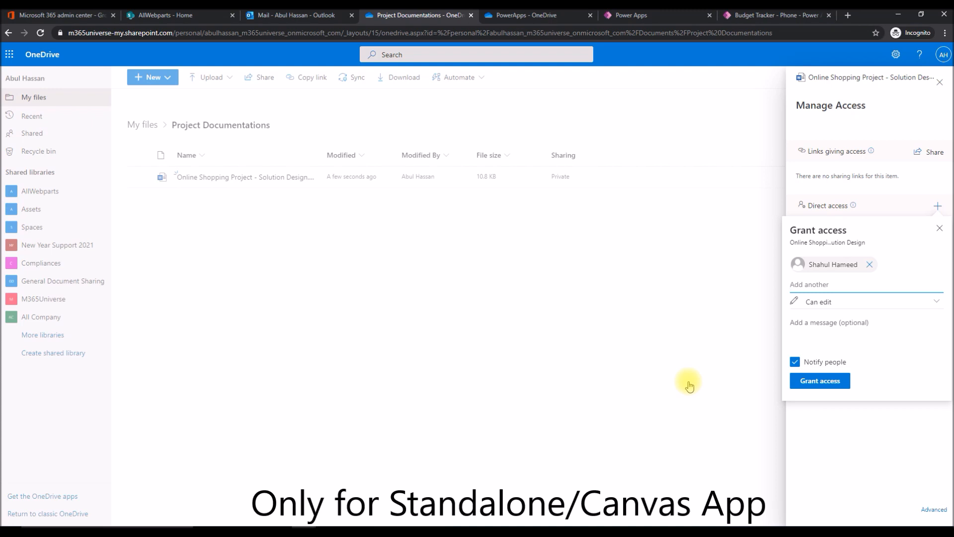
Switch to Power Apps Studio and preview the Budget Tracker app, checking its new expense form, budget summary and new budget form.
click(760, 17)
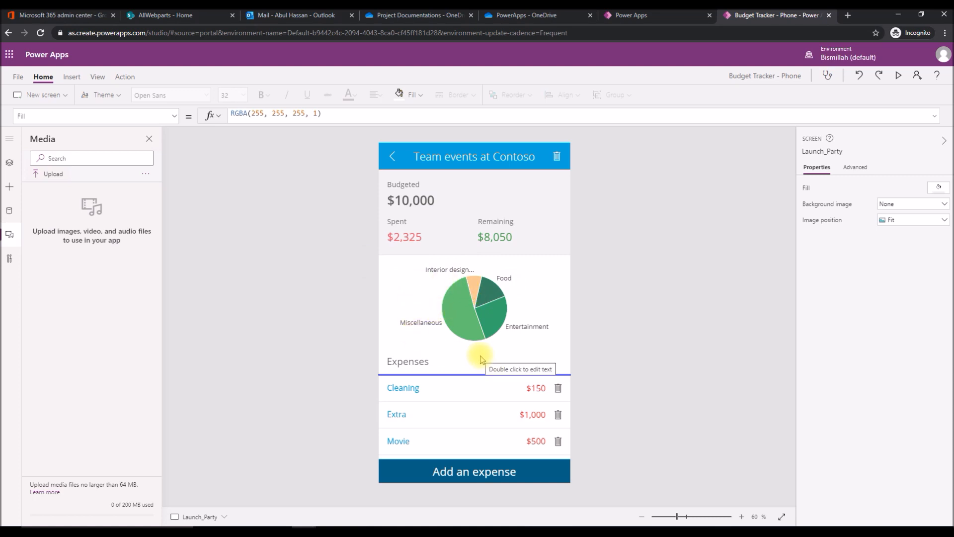
key(F5)
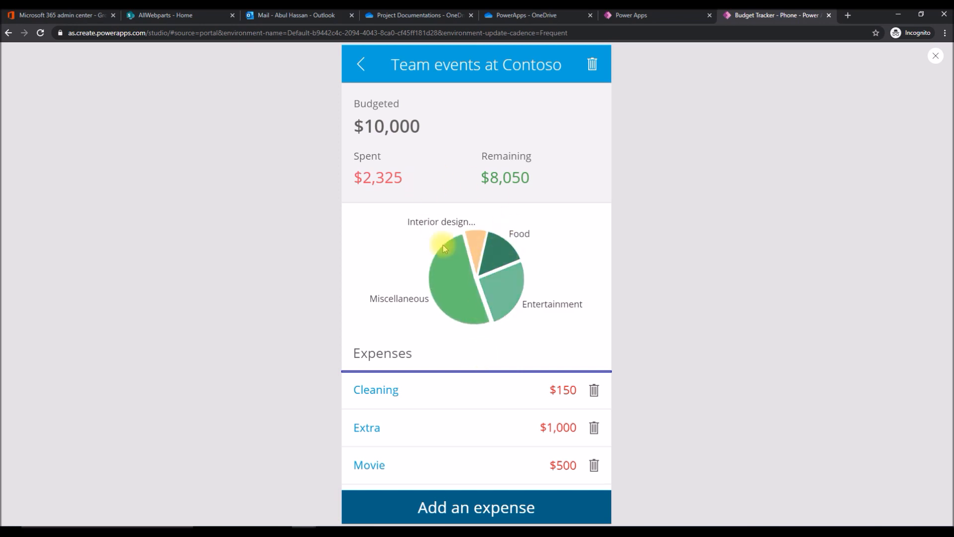
click(433, 499)
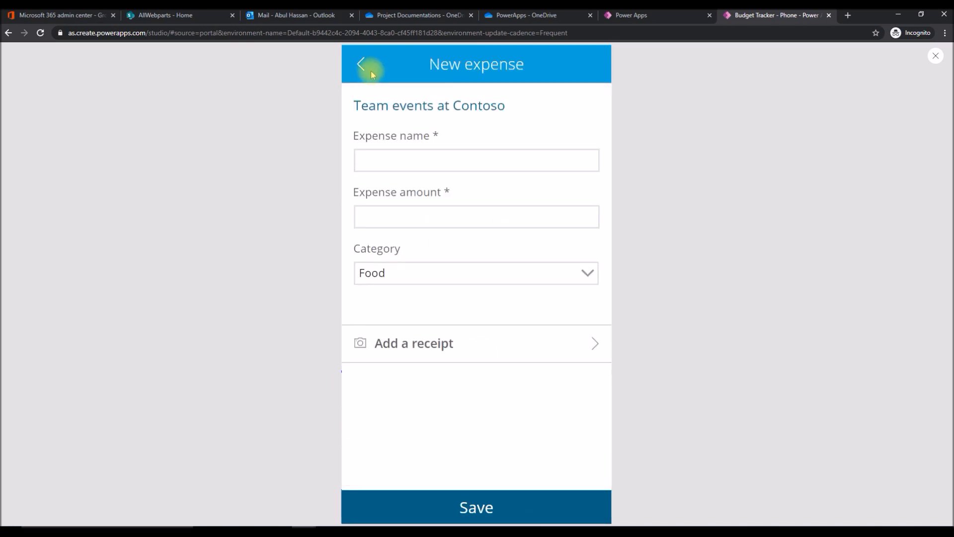
click(358, 66)
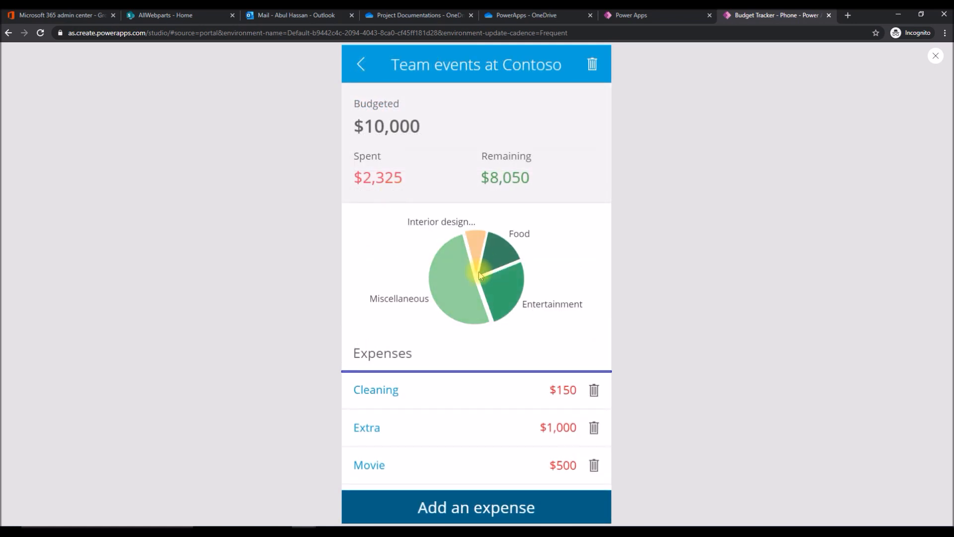
click(360, 68)
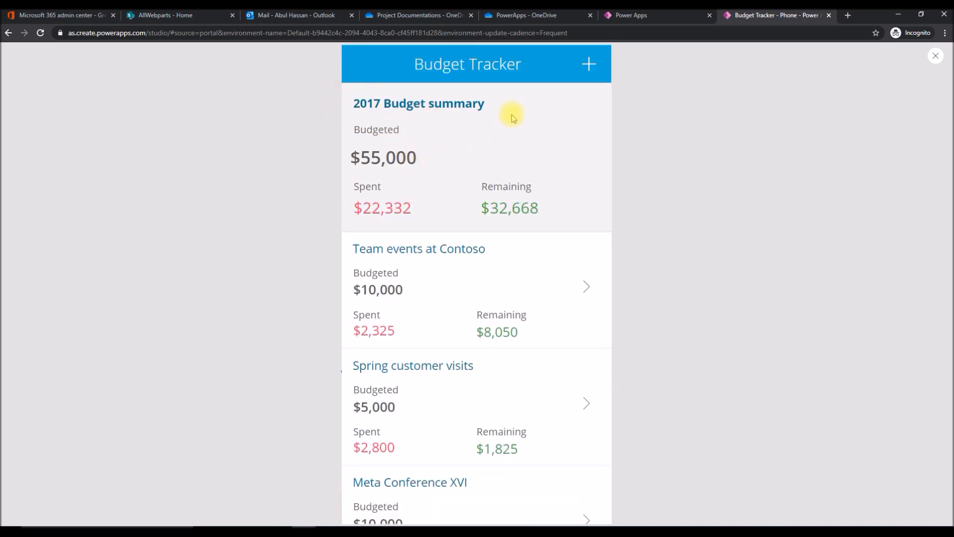
click(589, 64)
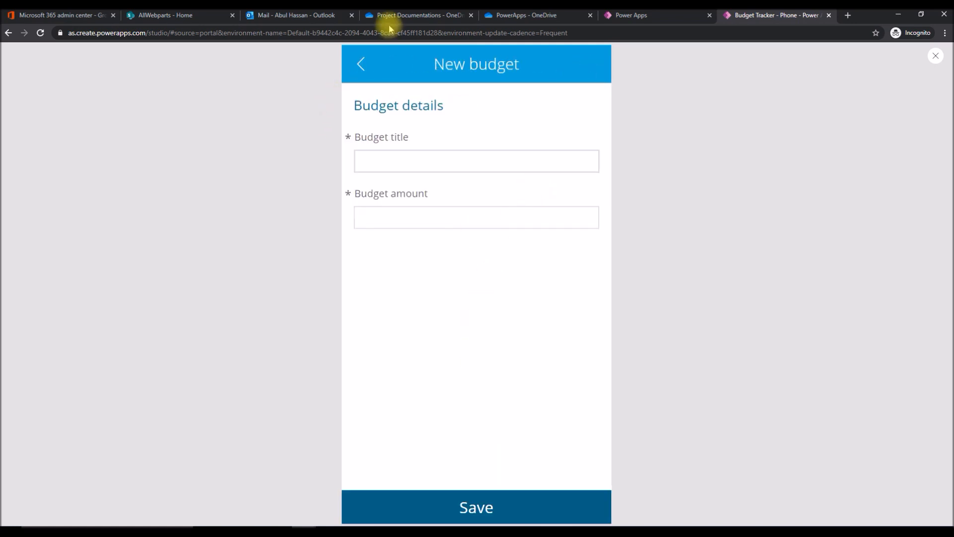
click(362, 70)
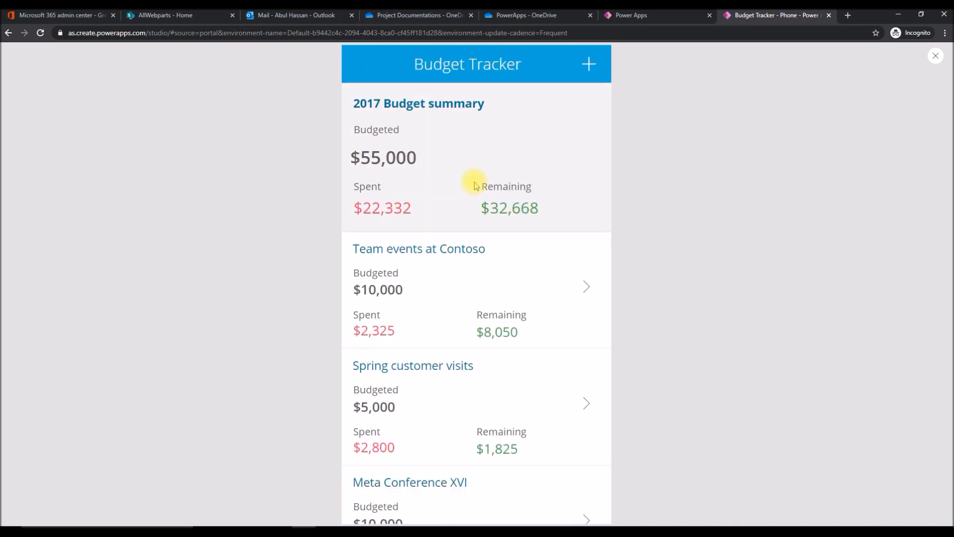
key(Escape)
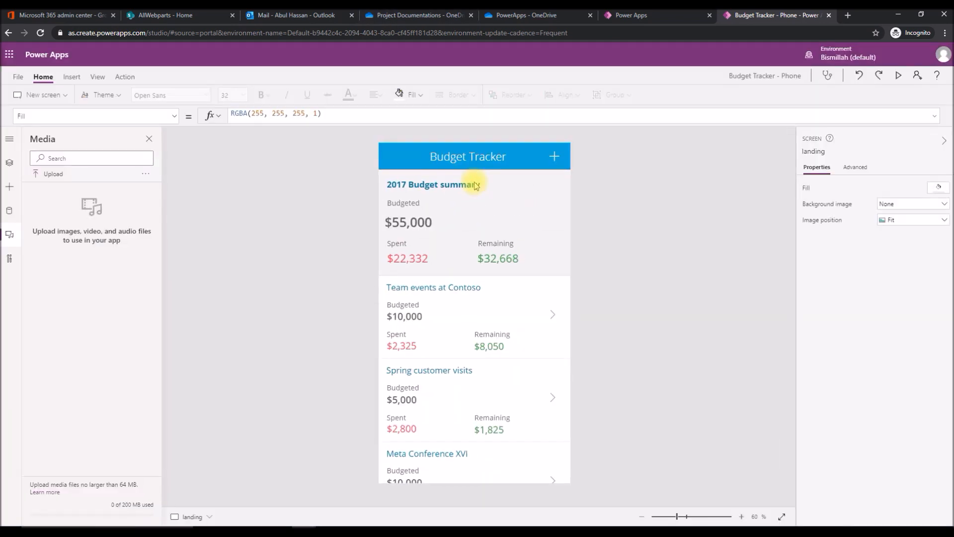
Switch to the PowerApps folder in OneDrive and open the BudgetTracker folder inside Templates.
click(472, 157)
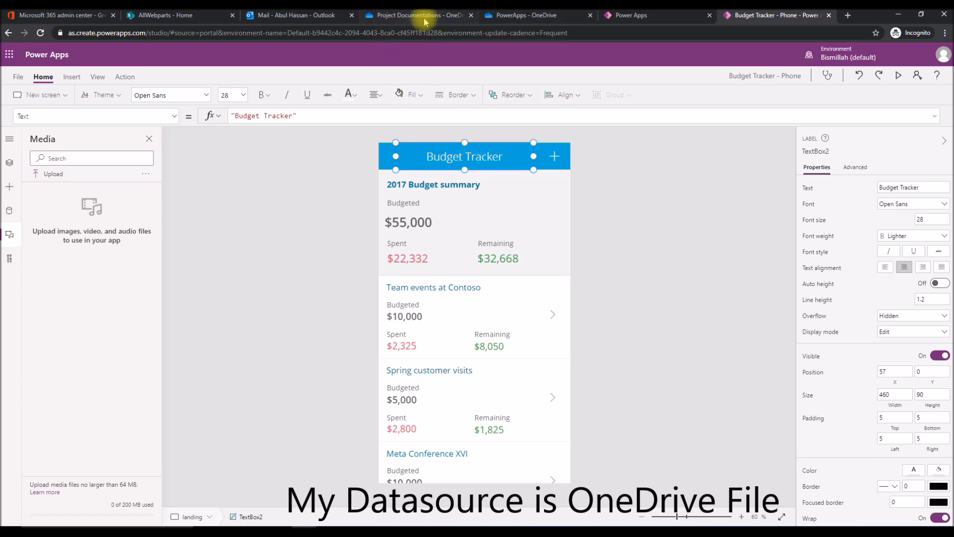
click(508, 15)
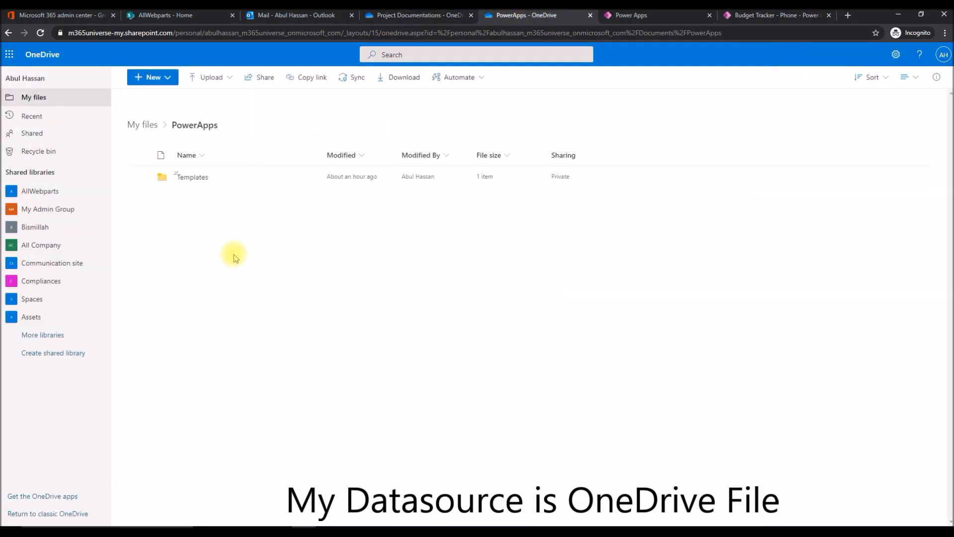
click(190, 178)
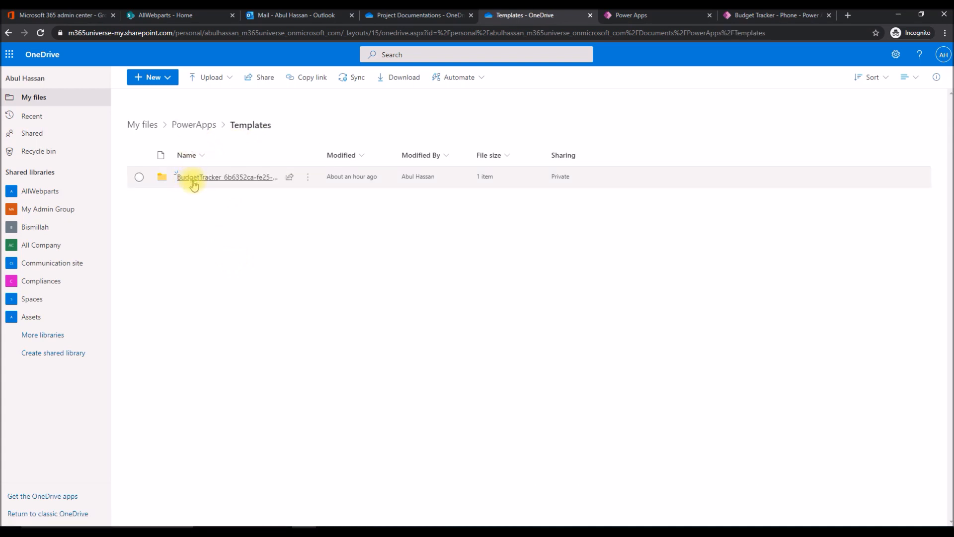
click(218, 182)
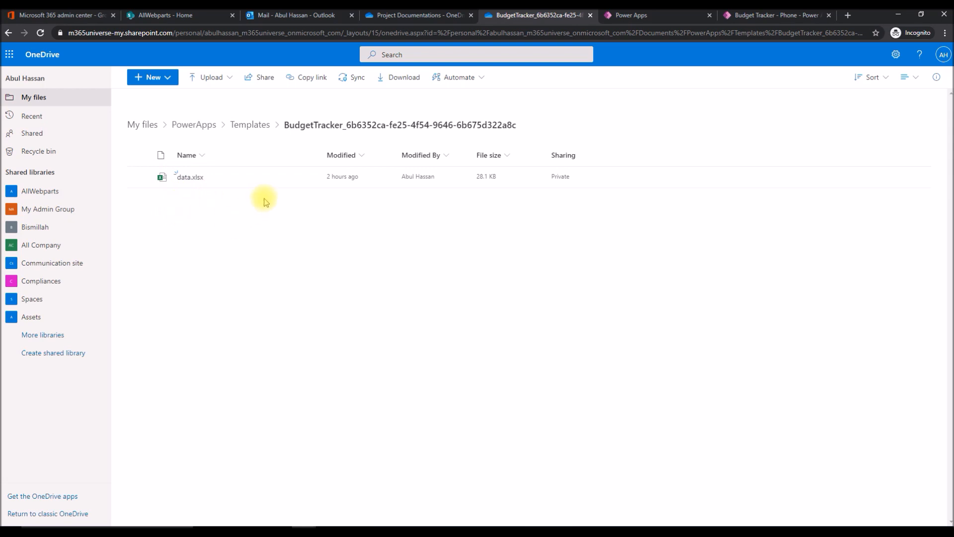
Grant the Senior Managers group direct Can edit access to data.xlsx without notifying people.
click(287, 179)
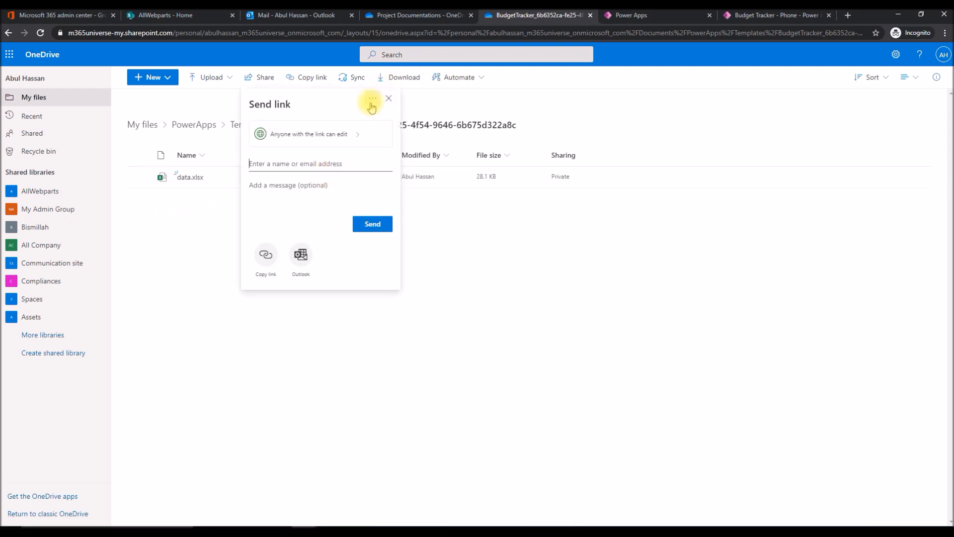
click(371, 104)
click(357, 122)
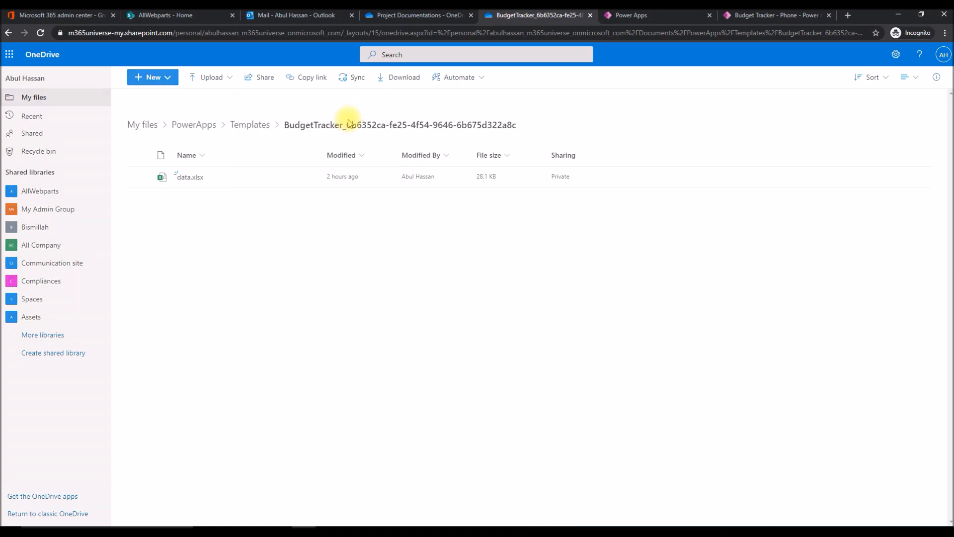
click(936, 206)
text(senior)
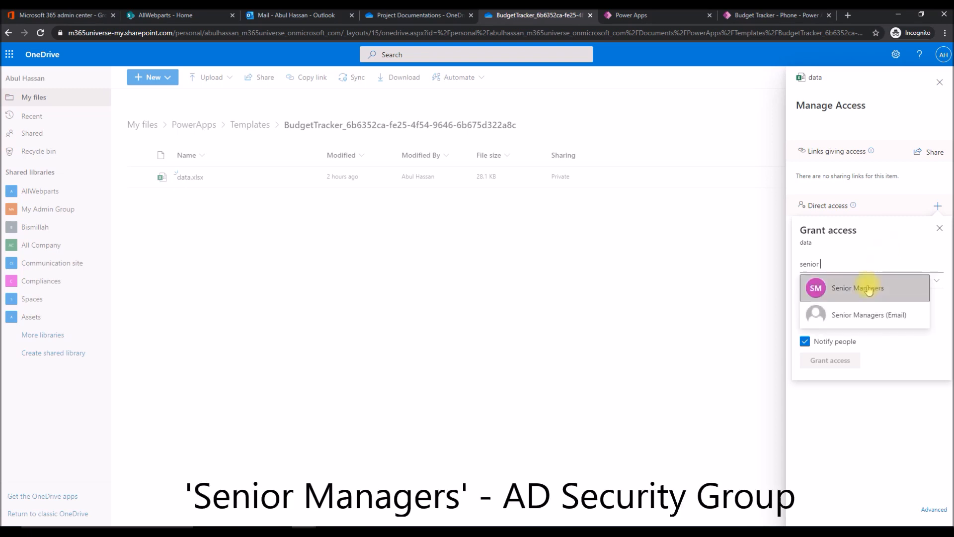
click(869, 285)
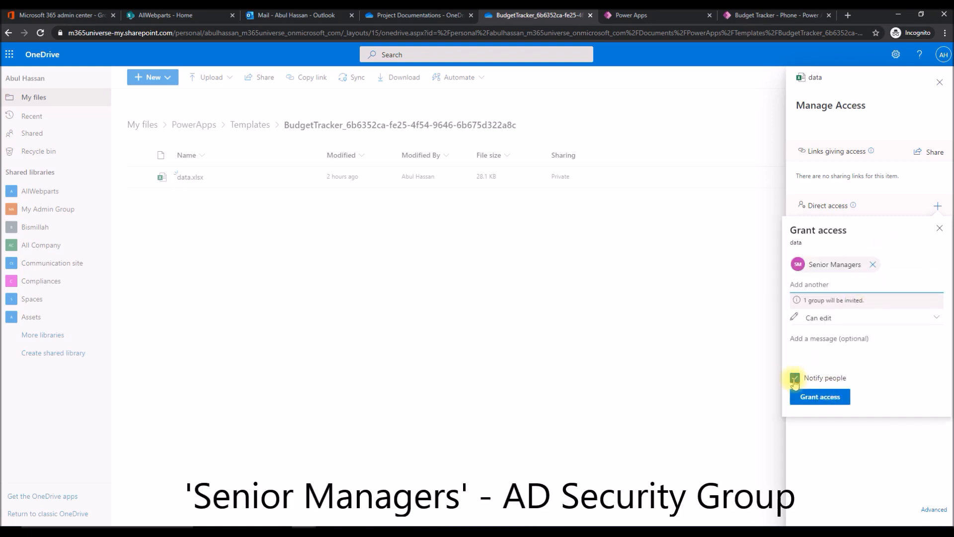
click(819, 378)
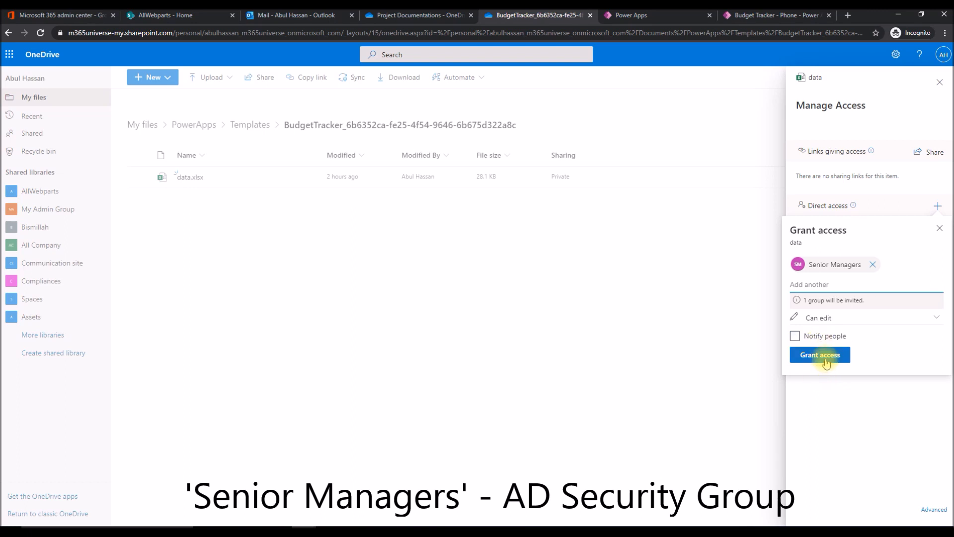
click(825, 361)
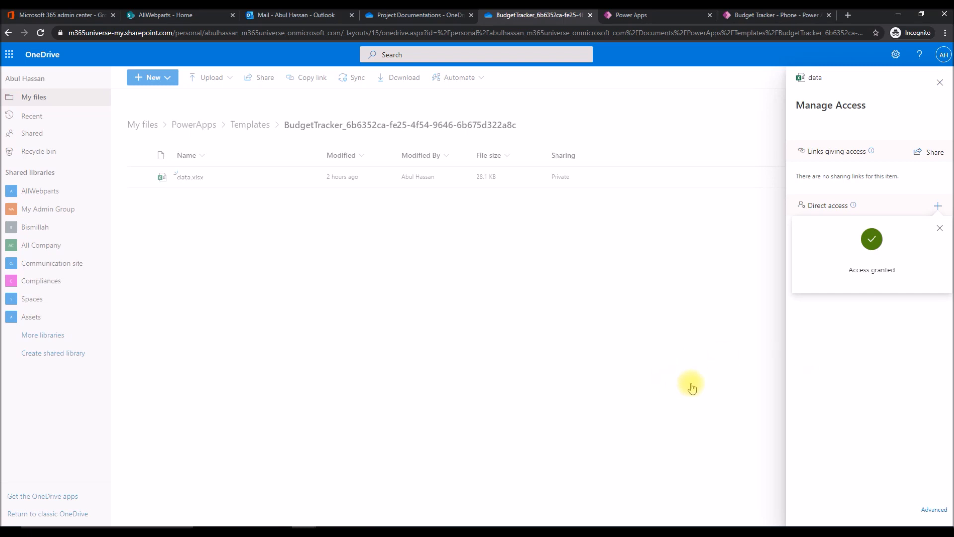
click(640, 406)
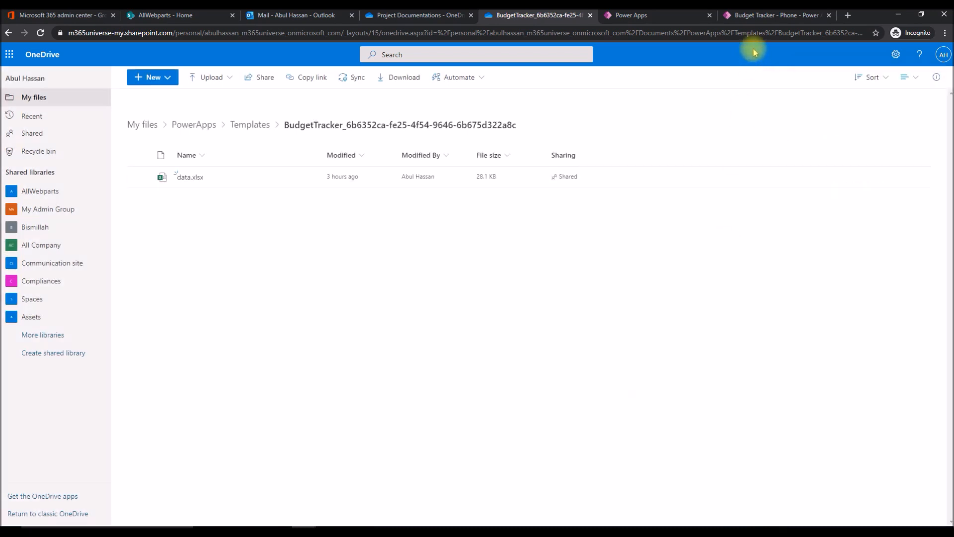
Switch to Power Apps Studio, save the Budget Tracker - Phone app and publish this version.
click(757, 20)
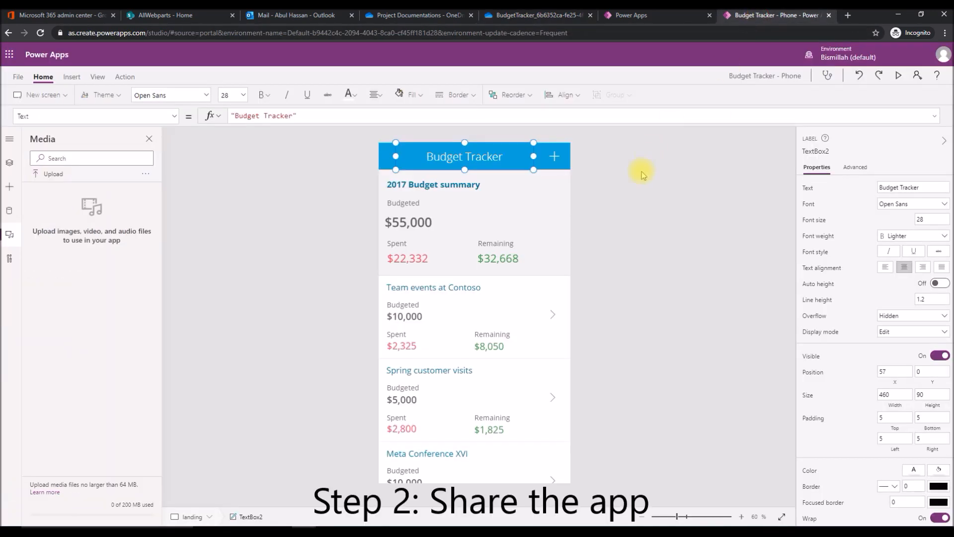
click(268, 209)
click(16, 77)
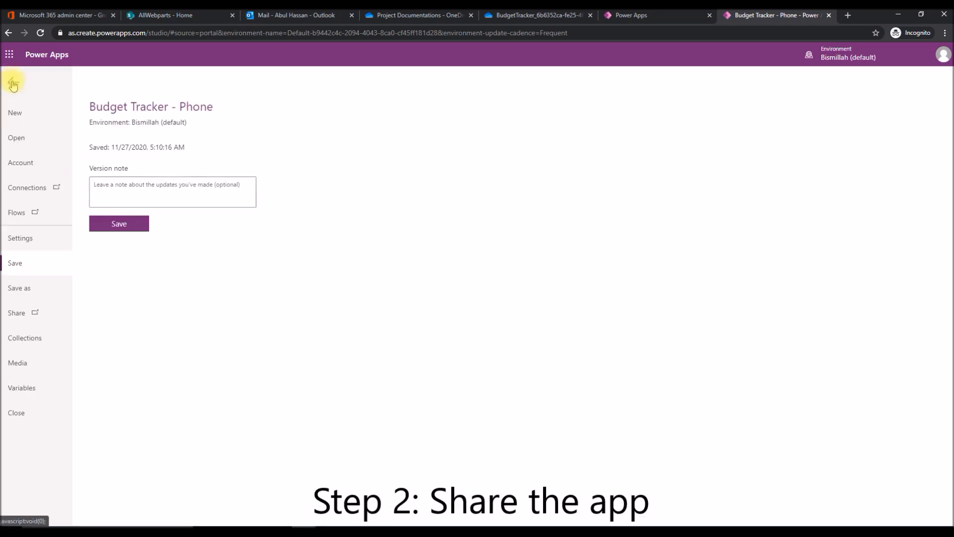
click(112, 226)
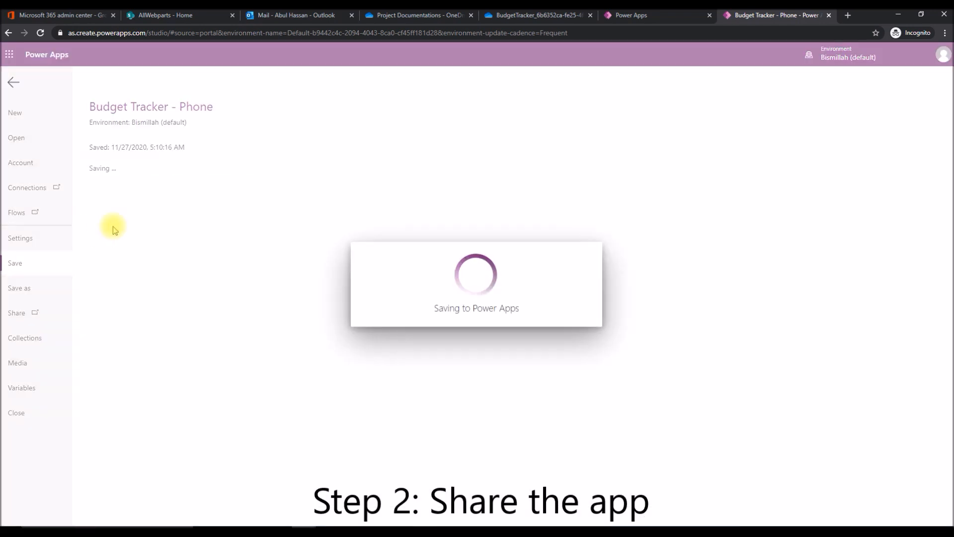
click(127, 200)
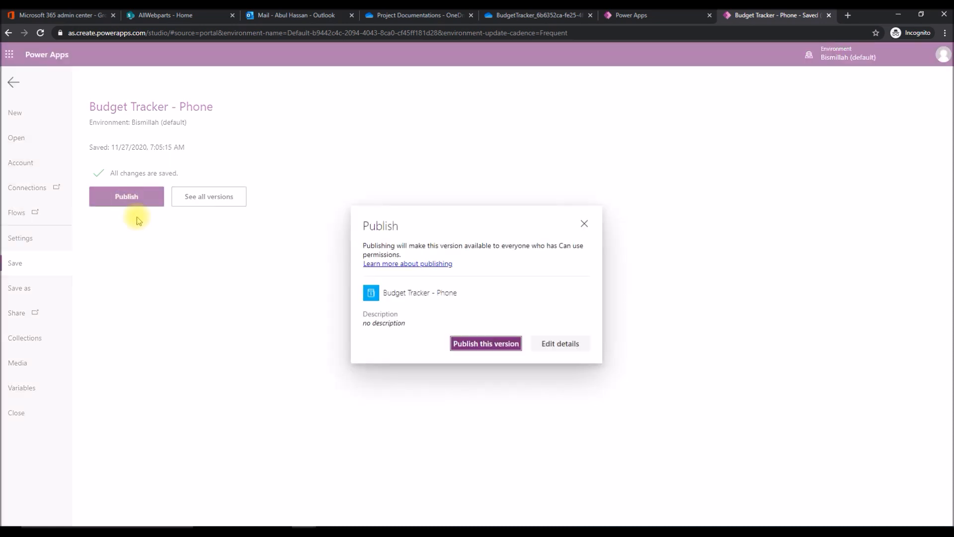
click(469, 343)
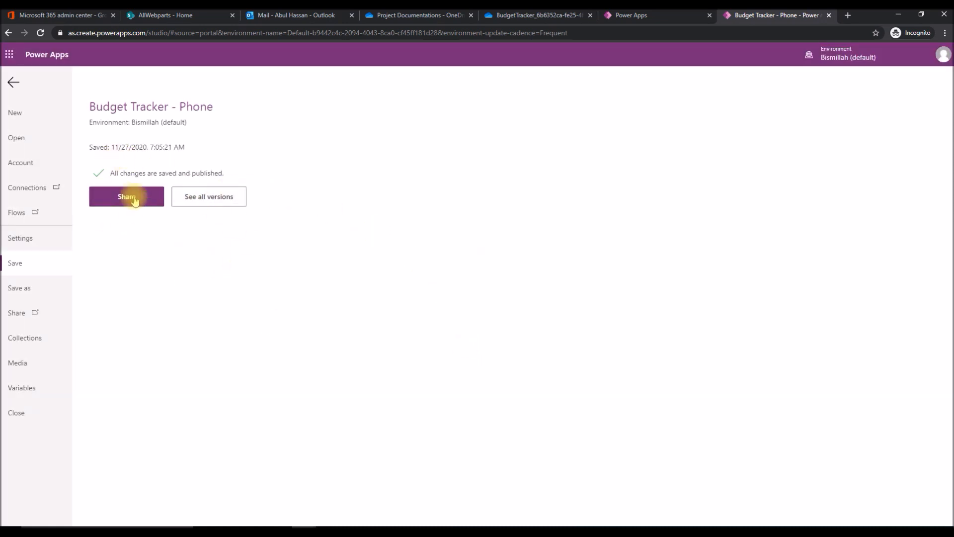
click(13, 82)
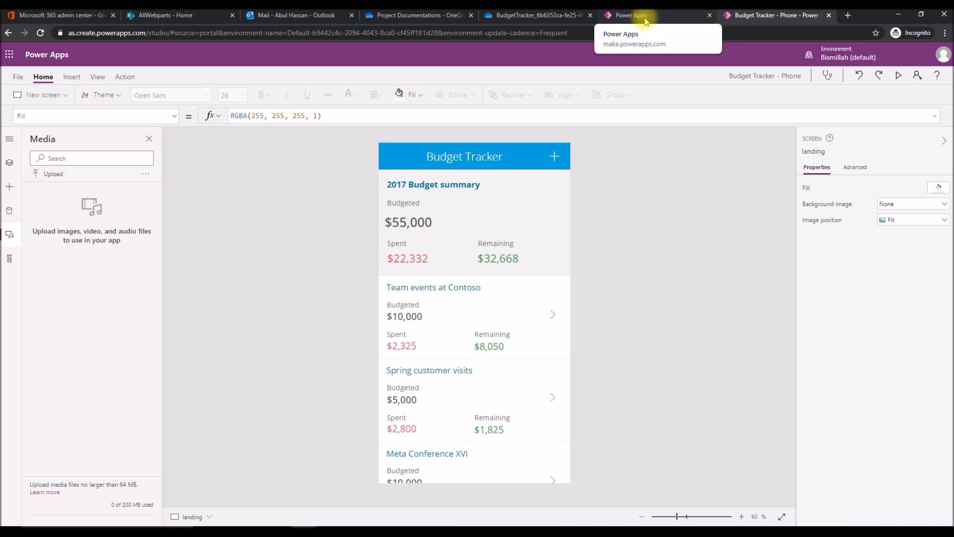
Switch to the Power Apps portal and go from the app's version list to the home page.
click(645, 21)
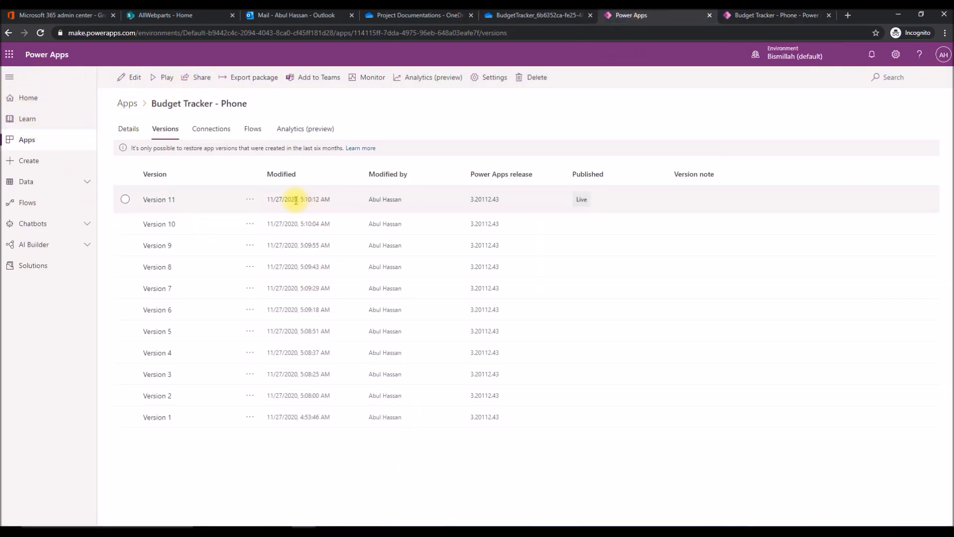
click(9, 55)
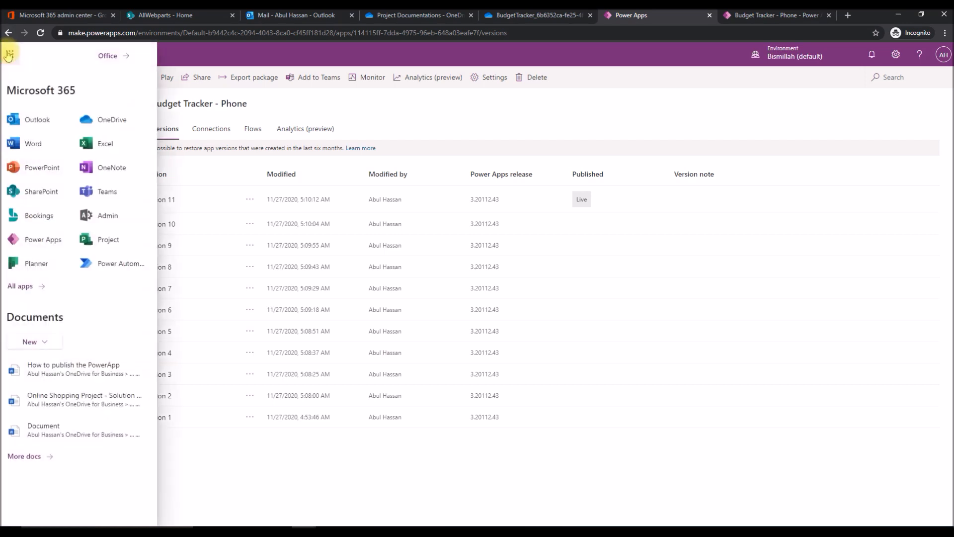
click(28, 246)
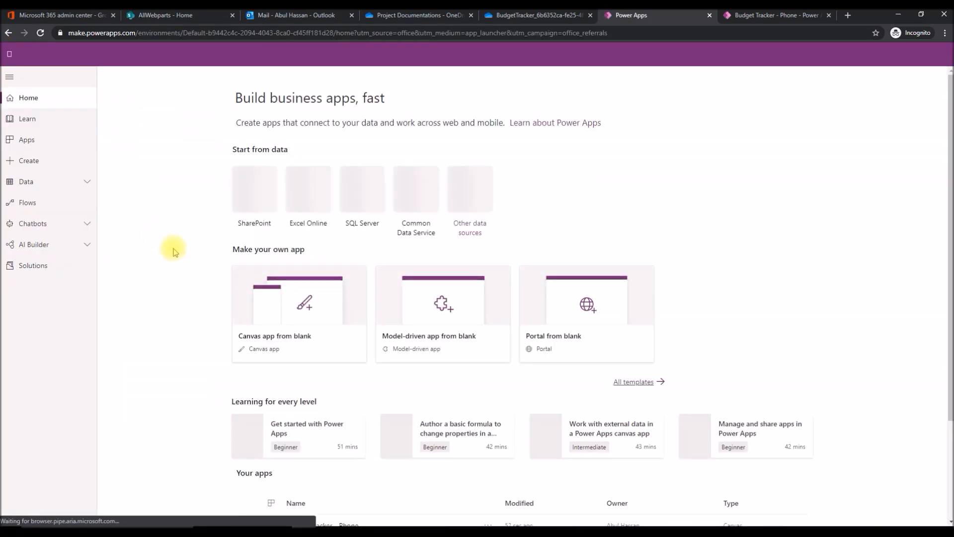
Open sharing for the Budget Tracker - Phone app and add the Senior Managers group as a user.
click(14, 142)
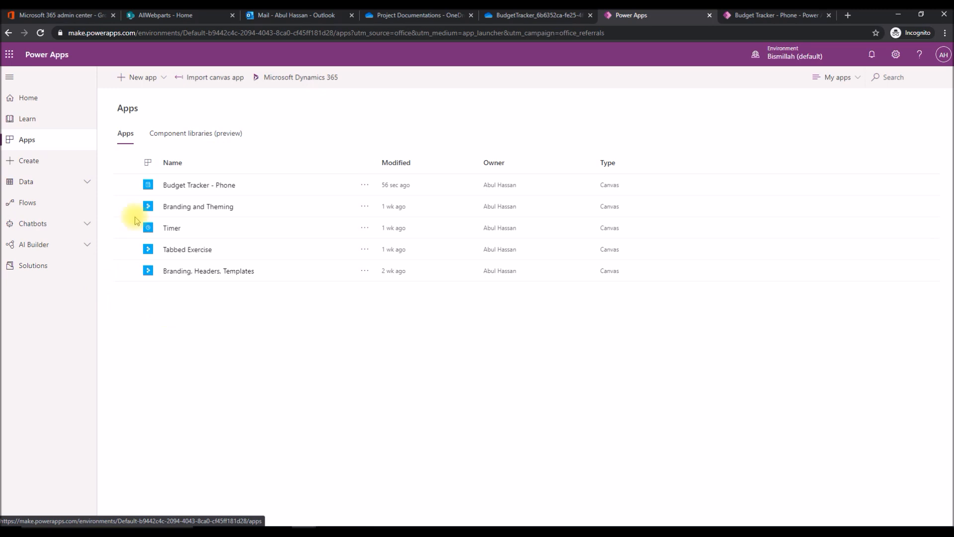
click(126, 185)
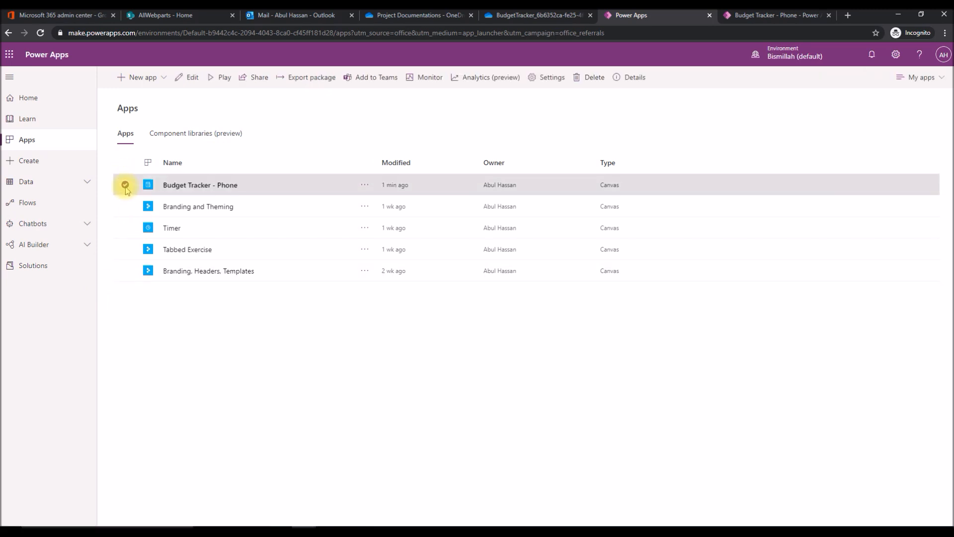
click(253, 80)
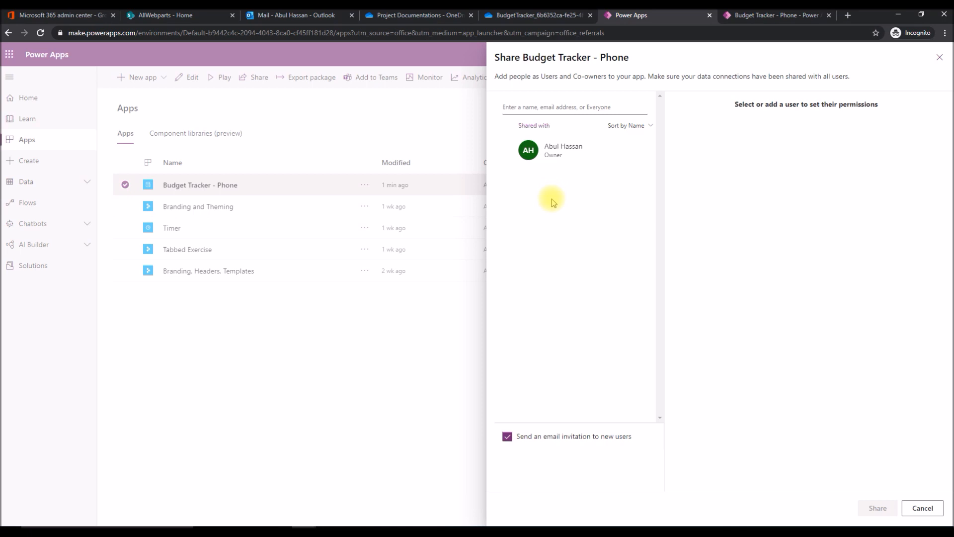
click(538, 106)
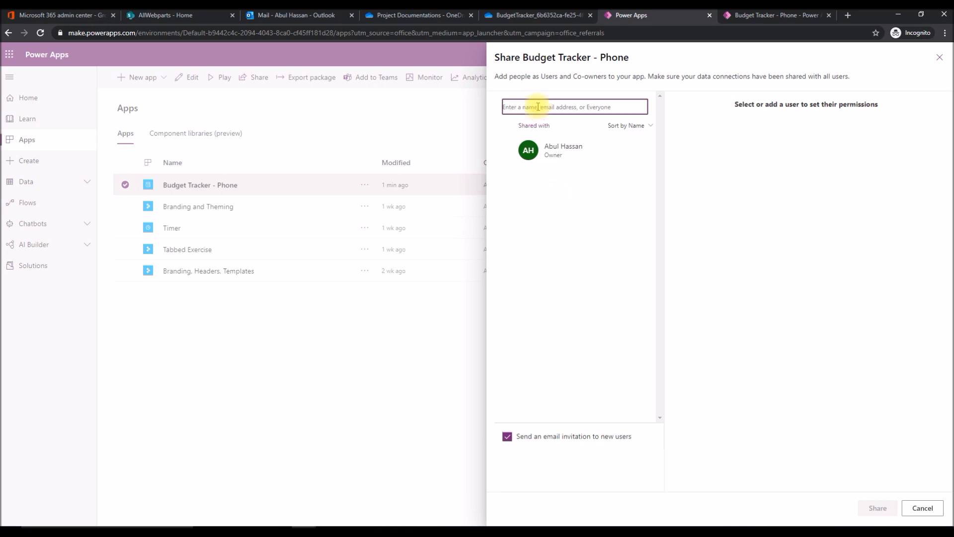
text(senior)
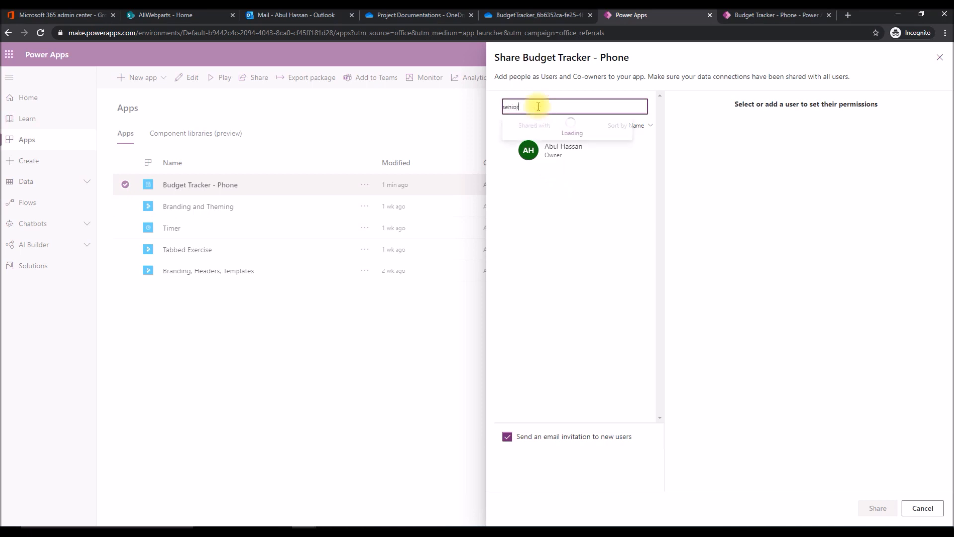
click(546, 127)
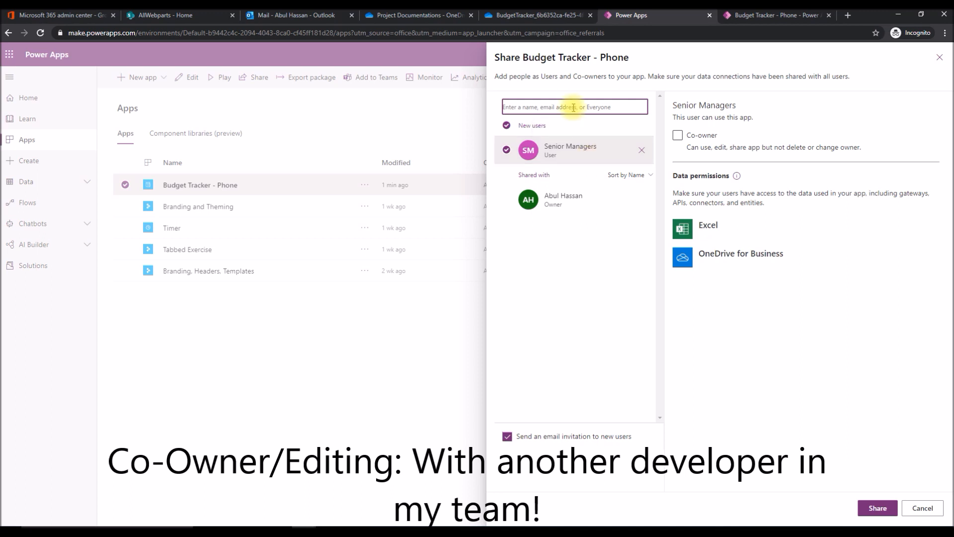
Add the fellow developer to the app's new users and make only that person a co-owner.
text(shahu)
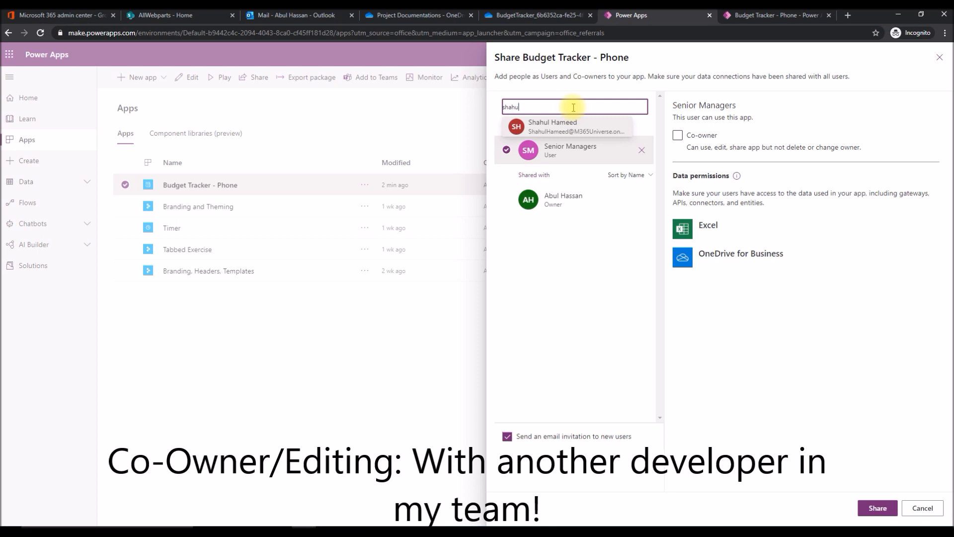
click(566, 124)
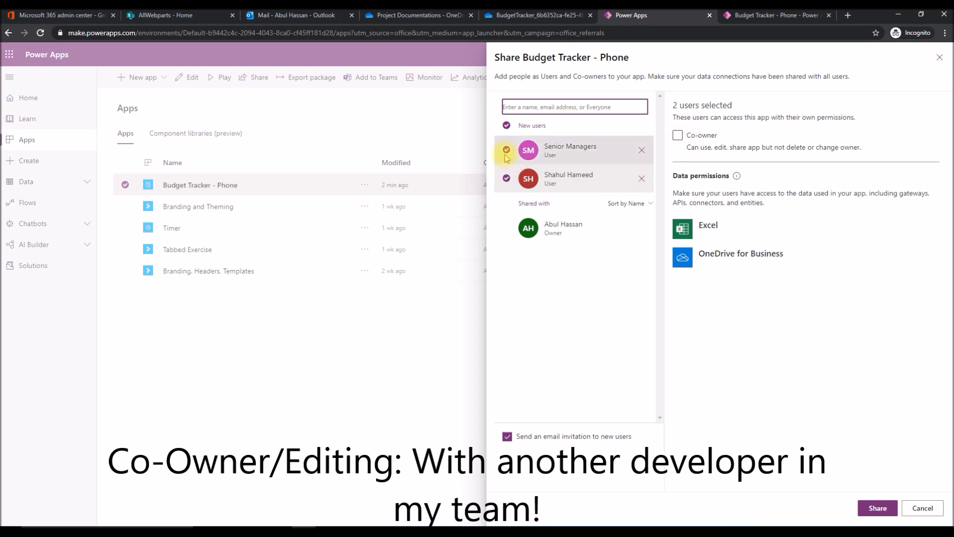
click(507, 181)
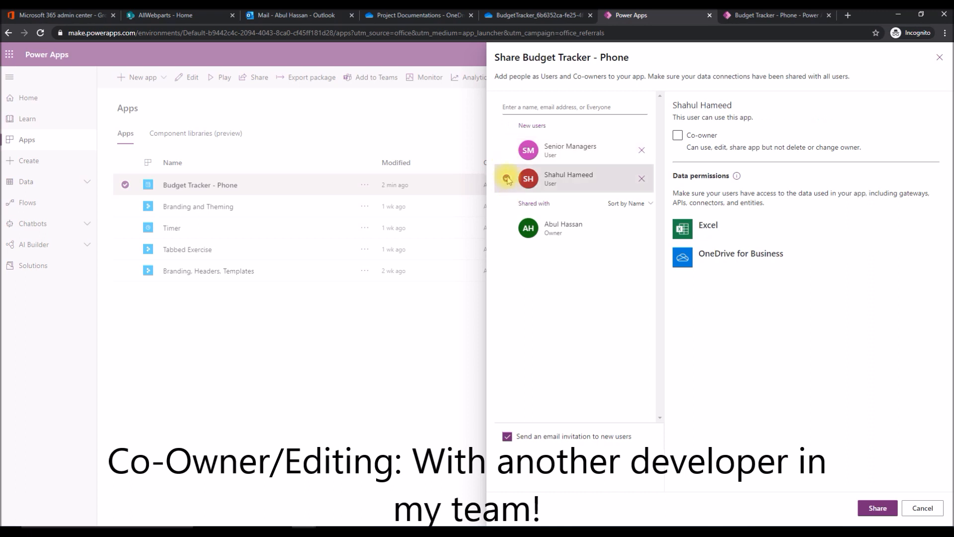
click(679, 137)
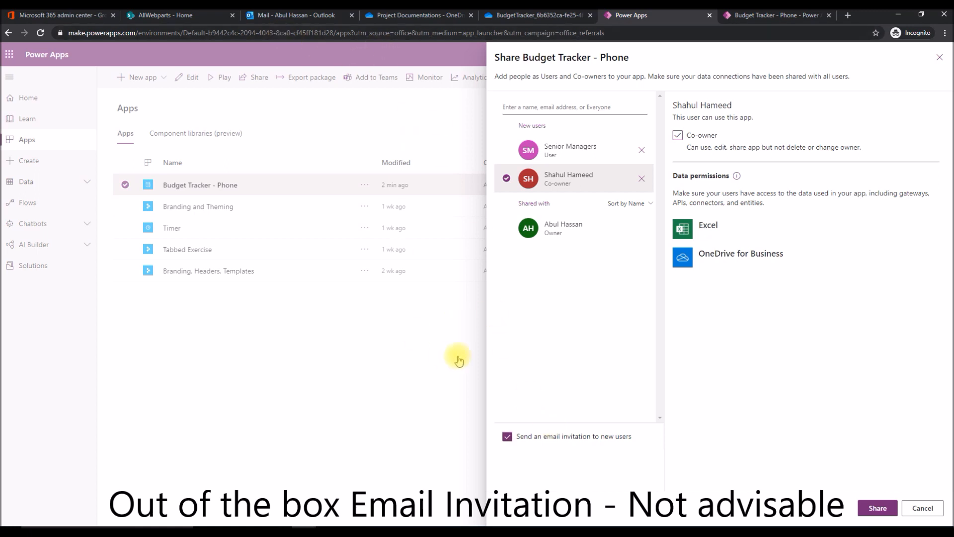
Switch to the co-owner's Firefox window and view the default Power Apps invitation in their Outlook mailbox.
mouse_move(402, 526)
click(455, 485)
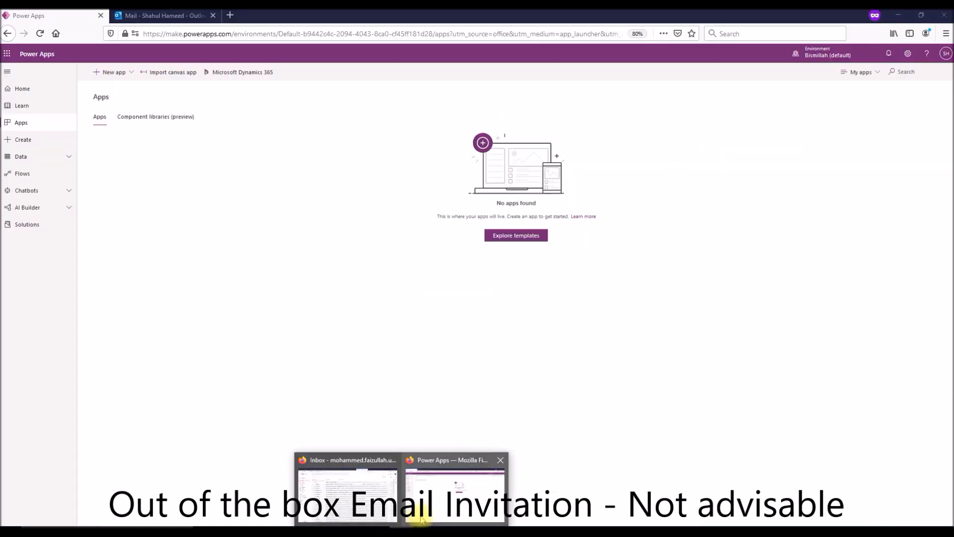
click(146, 19)
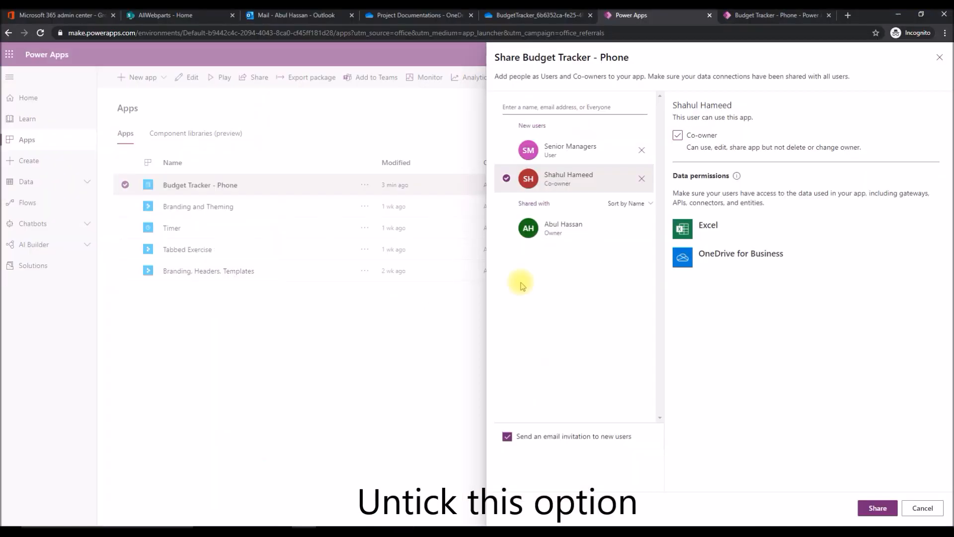
Turn off the email invitation to new users, share the app with the added group and co-owner, and close sharing.
click(507, 436)
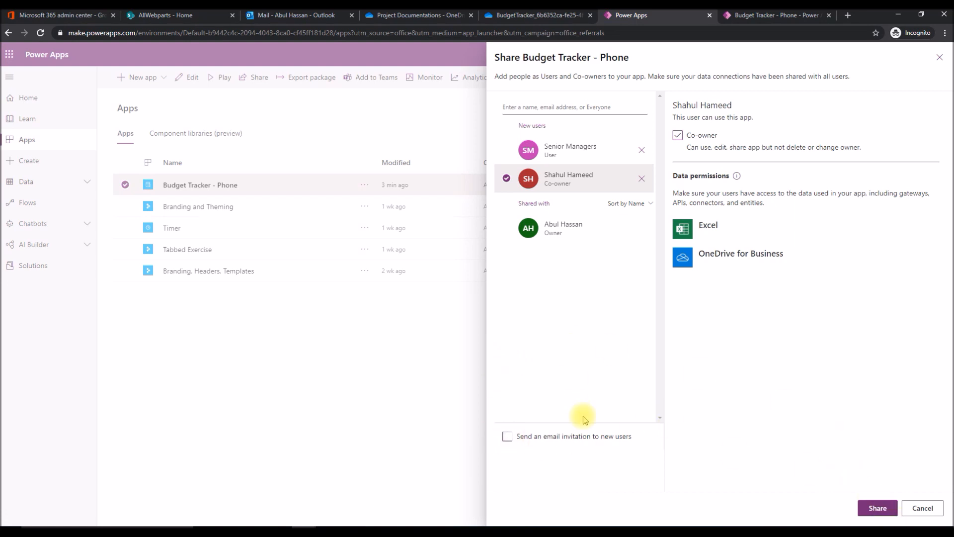
click(875, 510)
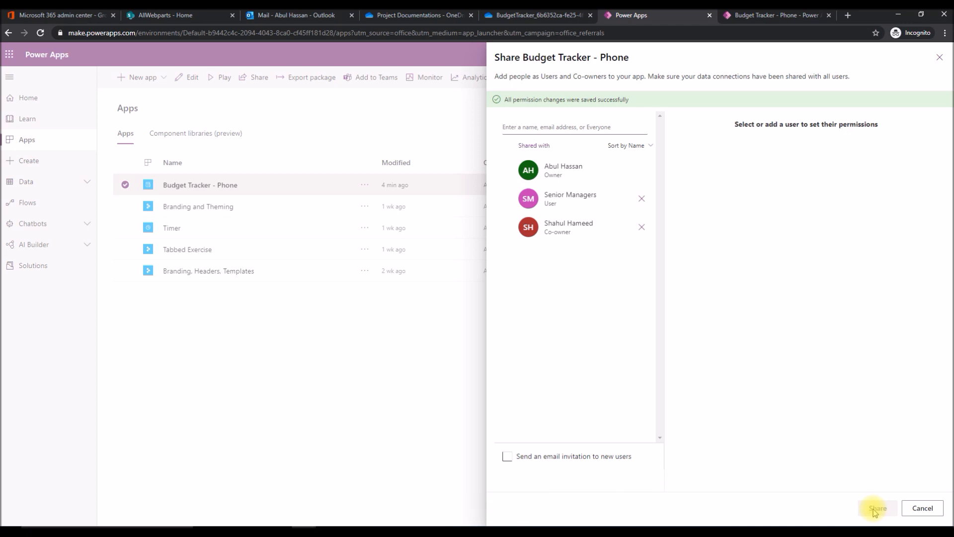
click(939, 57)
Play the Budget Tracker - Phone app and copy its web address.
click(220, 79)
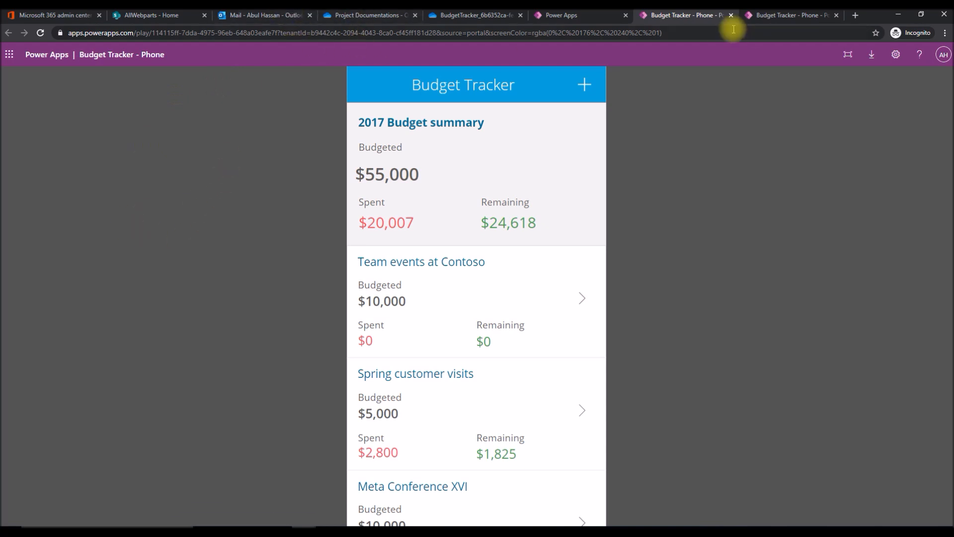
click(688, 32)
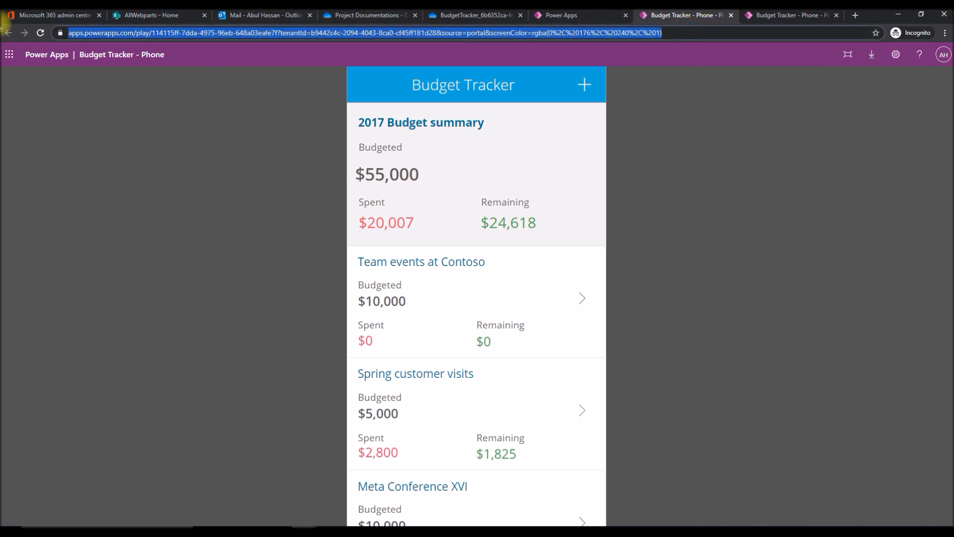
click(186, 239)
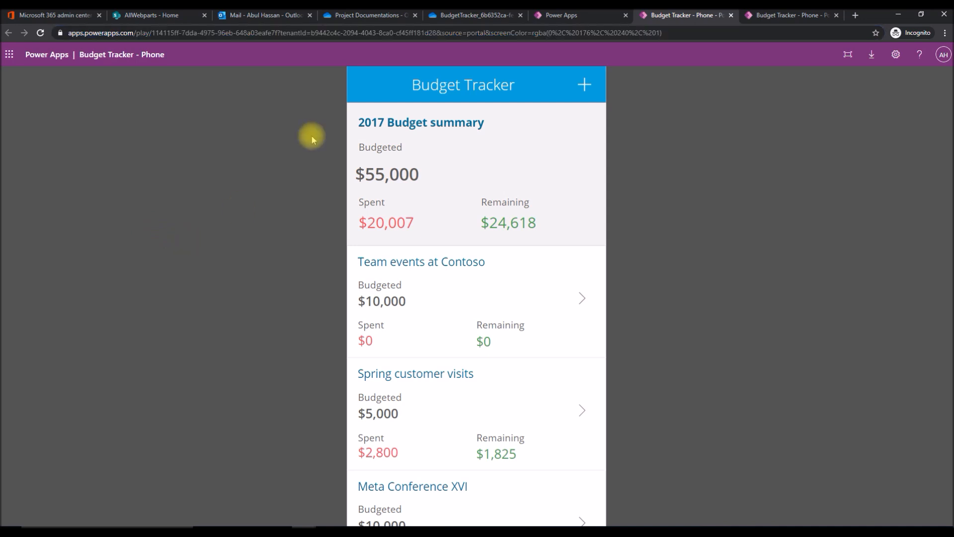
Switch to the Outlook draft "Budget Tracker - Live now!", hyperlink "the link" to the copied app address, and send the message.
click(236, 15)
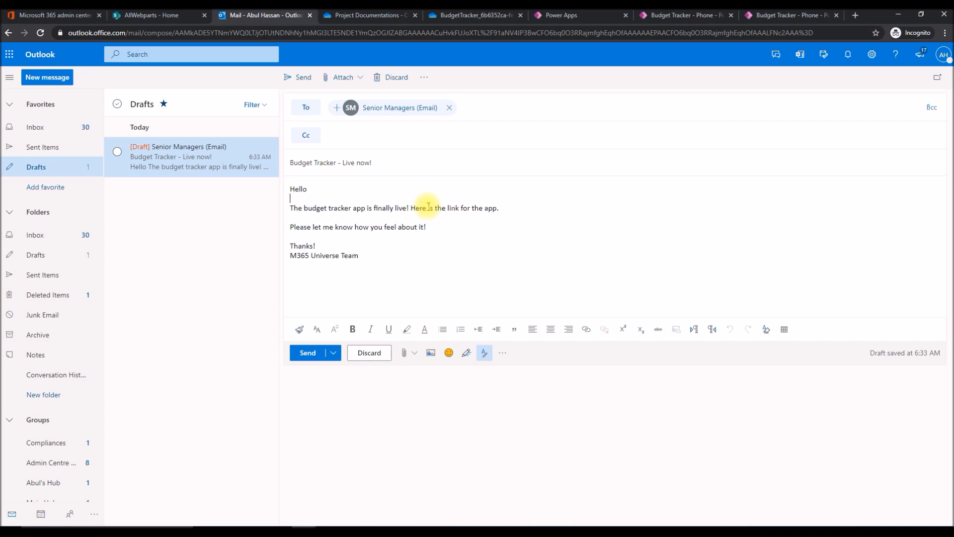
drag(434, 208, 460, 208)
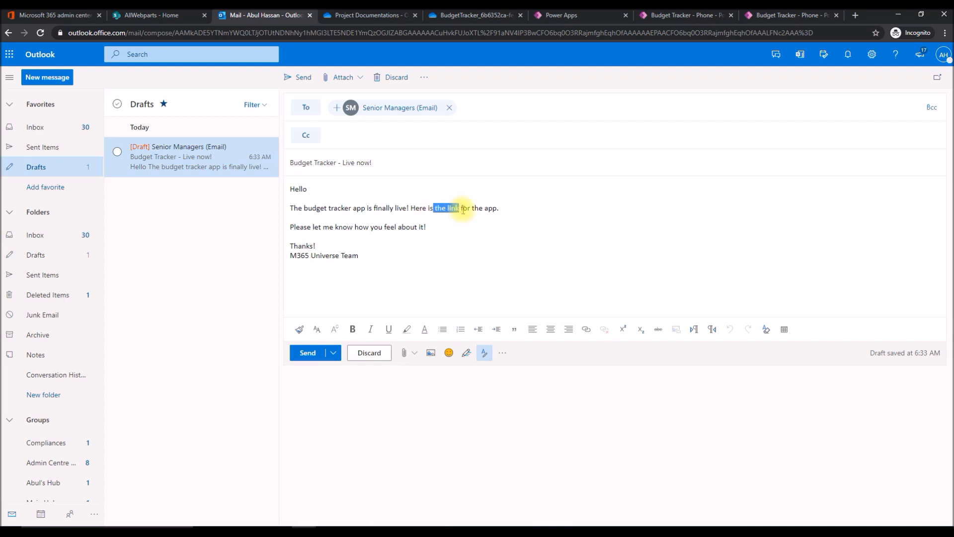
click(586, 330)
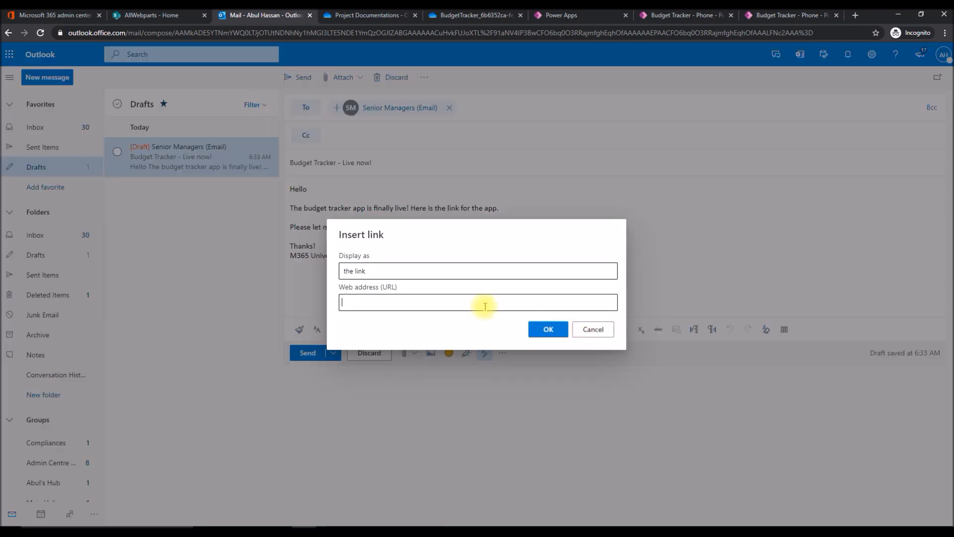
key(ctrl+v)
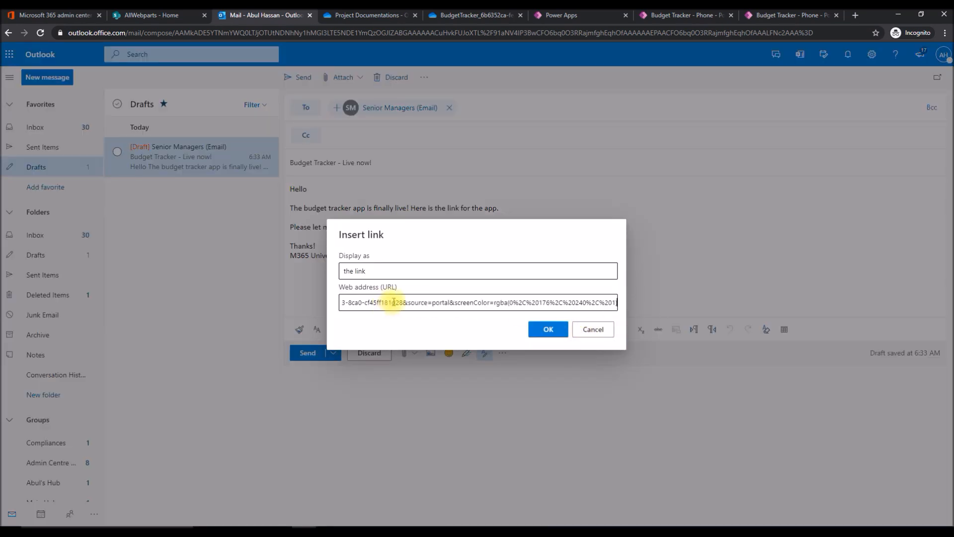
key(Home)
key(End)
click(533, 330)
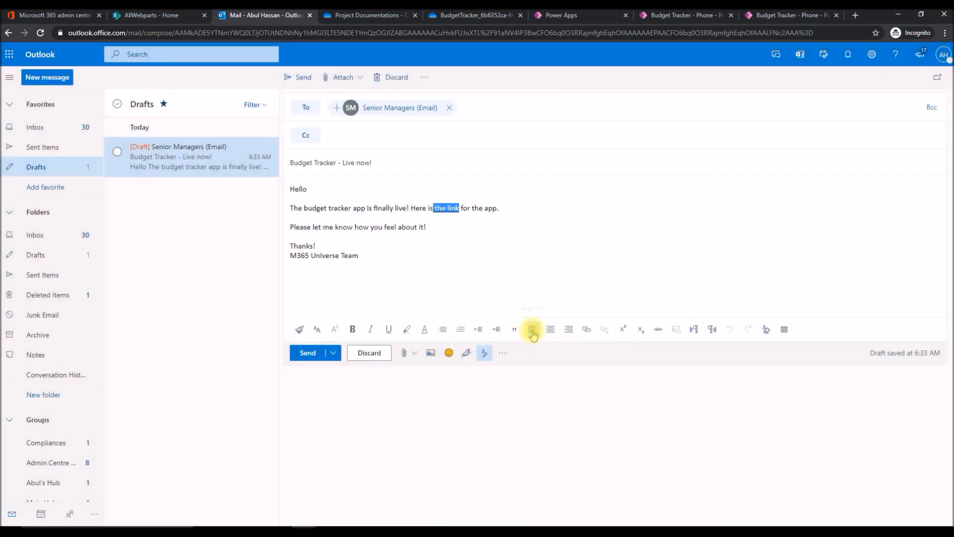
click(299, 78)
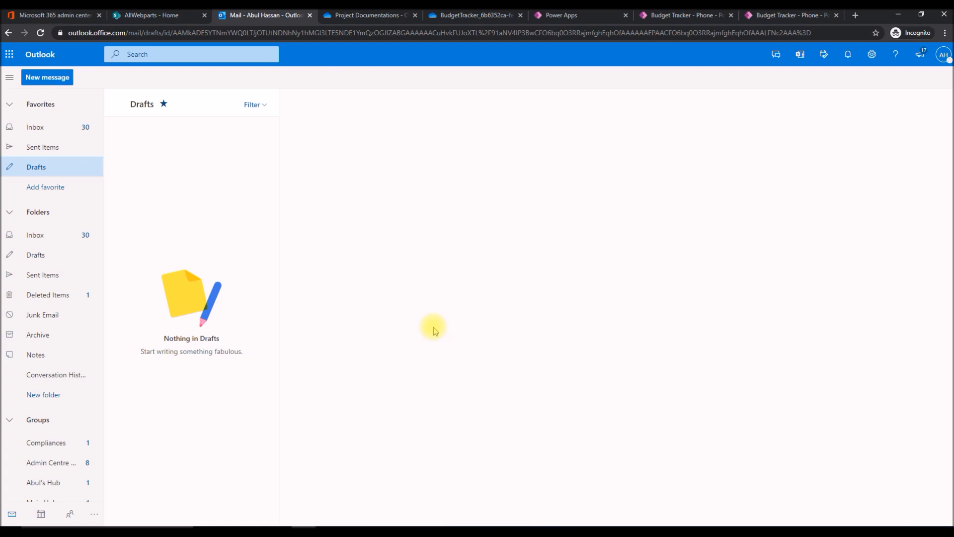
Switch to the co-owner's Outlook inbox, read the "Budget Tracker - Live now!" message and view their Power Apps page.
key(alt+Tab)
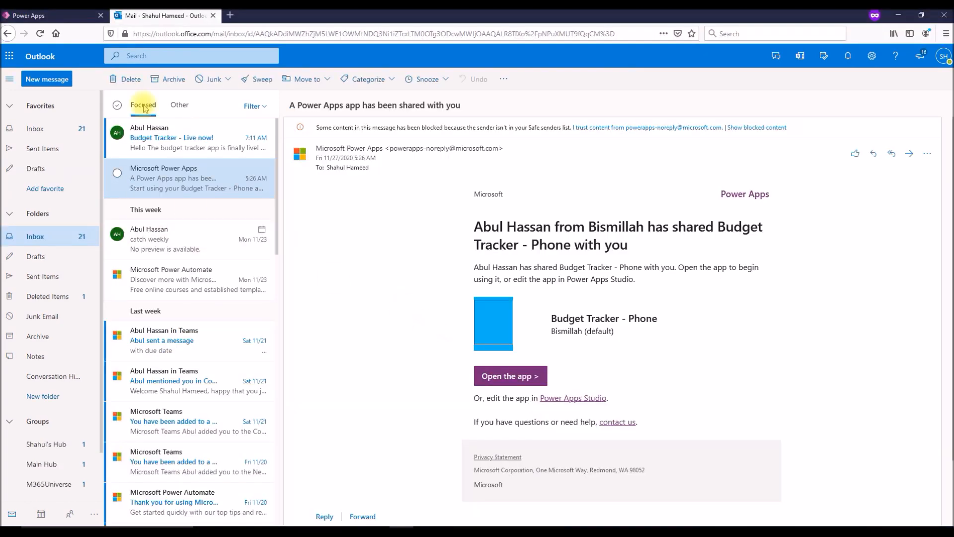
click(141, 141)
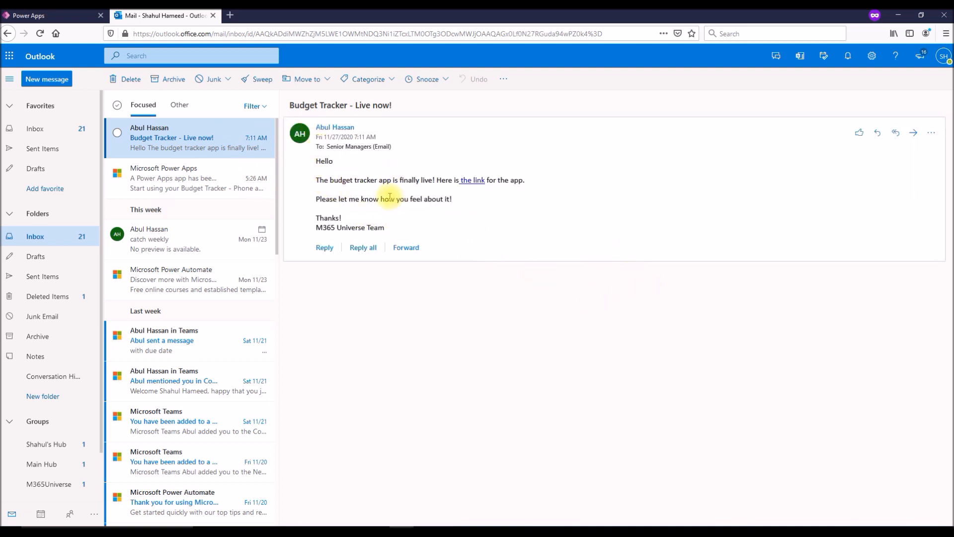
click(51, 20)
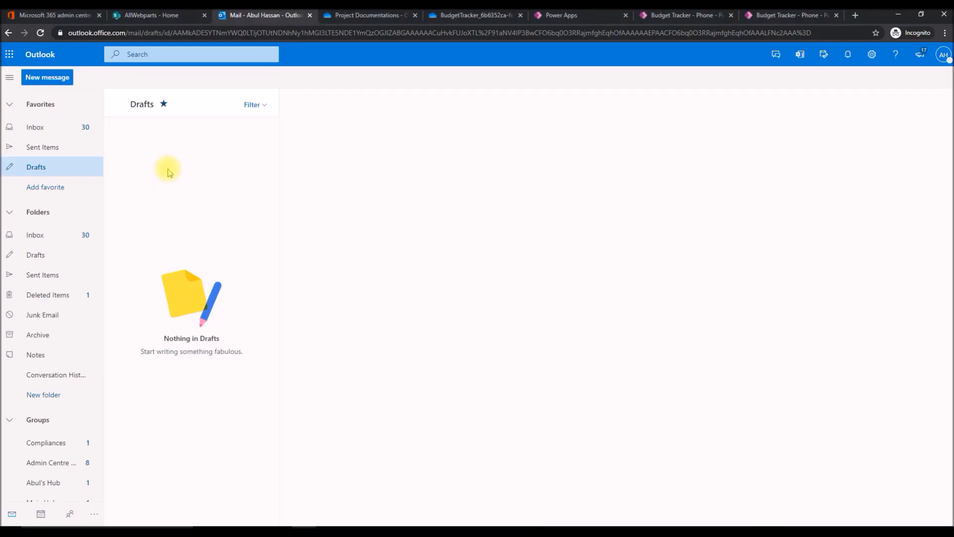
Switch back to the owner's Power Apps list and review who Budget Tracker - Phone is shared with.
click(605, 20)
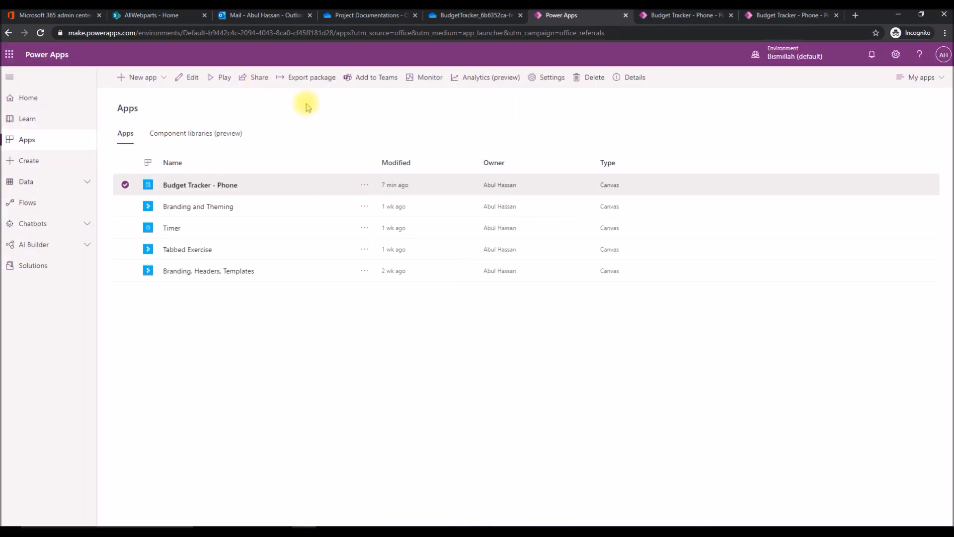
click(256, 80)
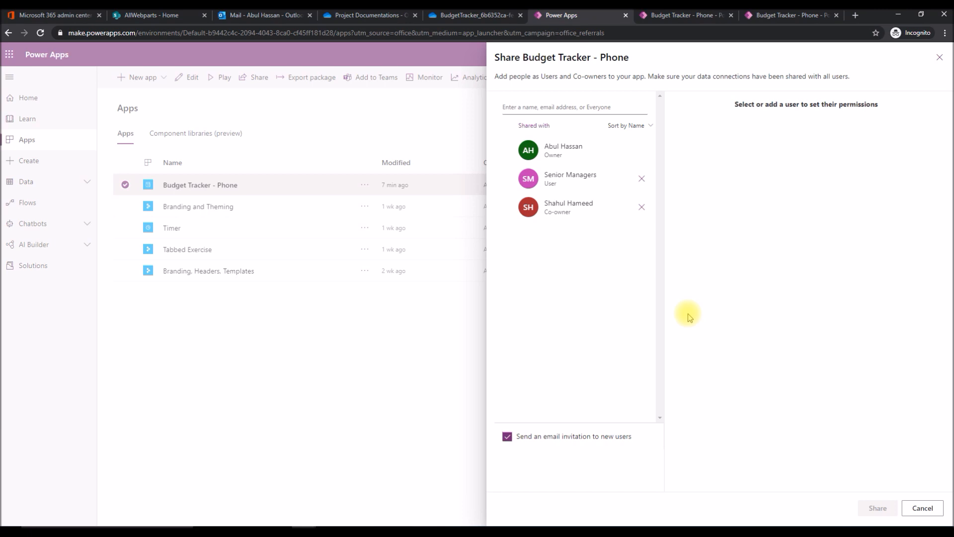
click(423, 393)
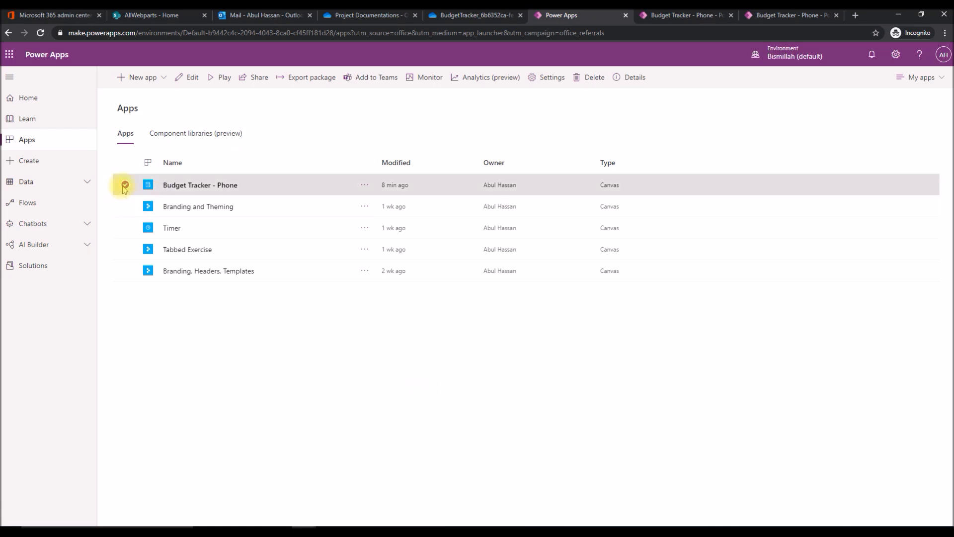
Open the details of the Budget Tracker - Phone app and show its version history.
click(631, 80)
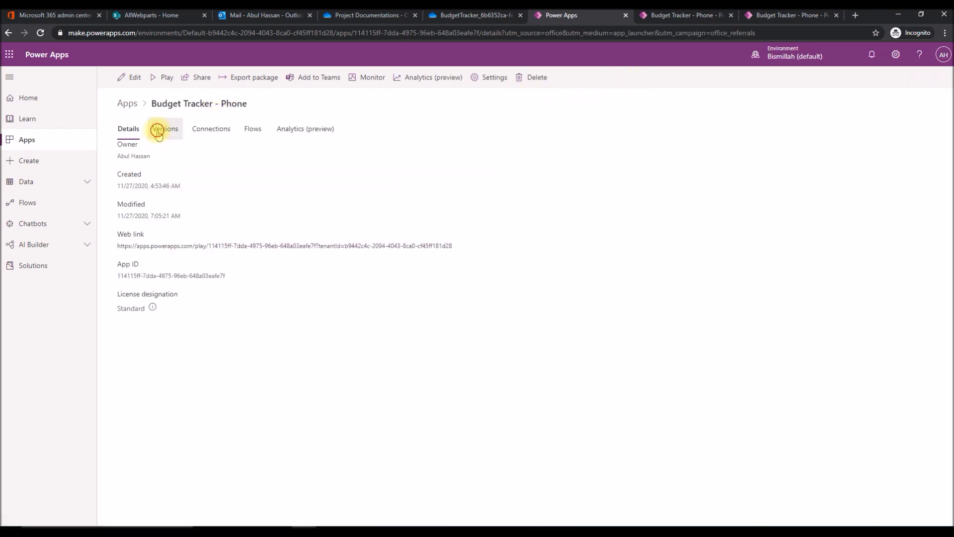
click(159, 130)
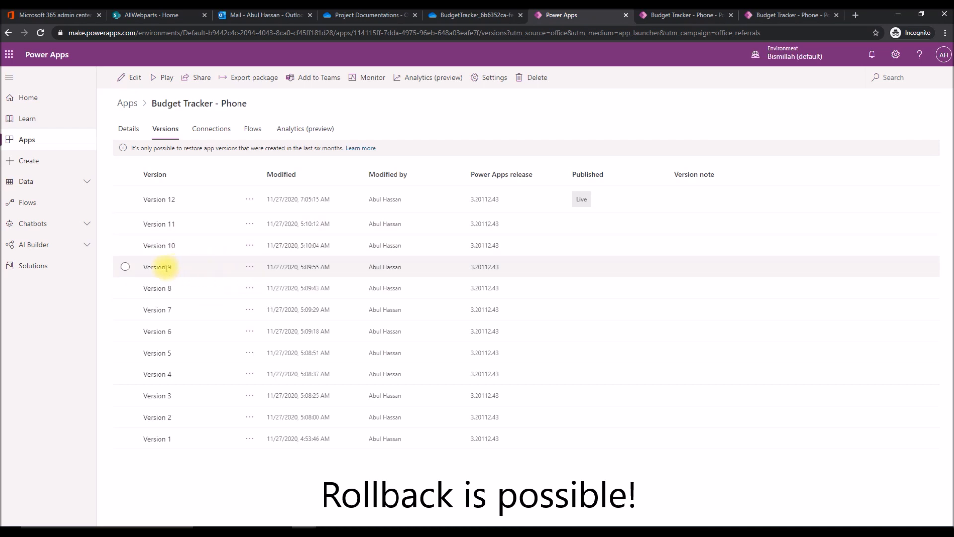
Try to restore version 9 of the Budget Tracker - Phone app.
click(249, 268)
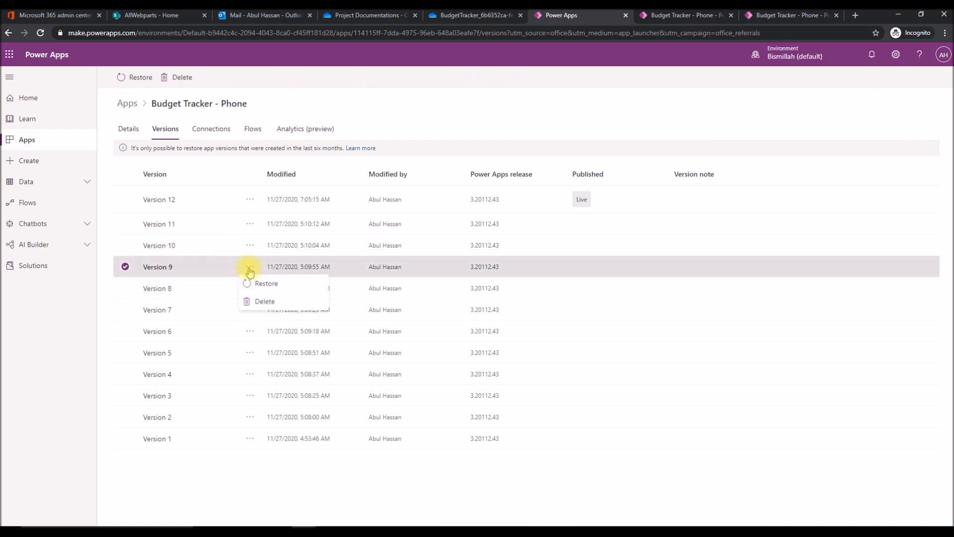
click(267, 286)
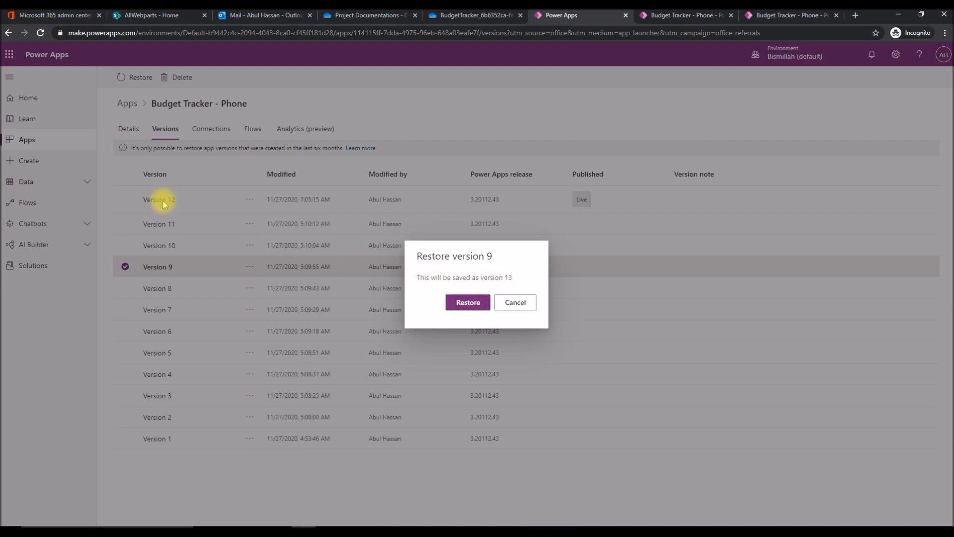
click(463, 303)
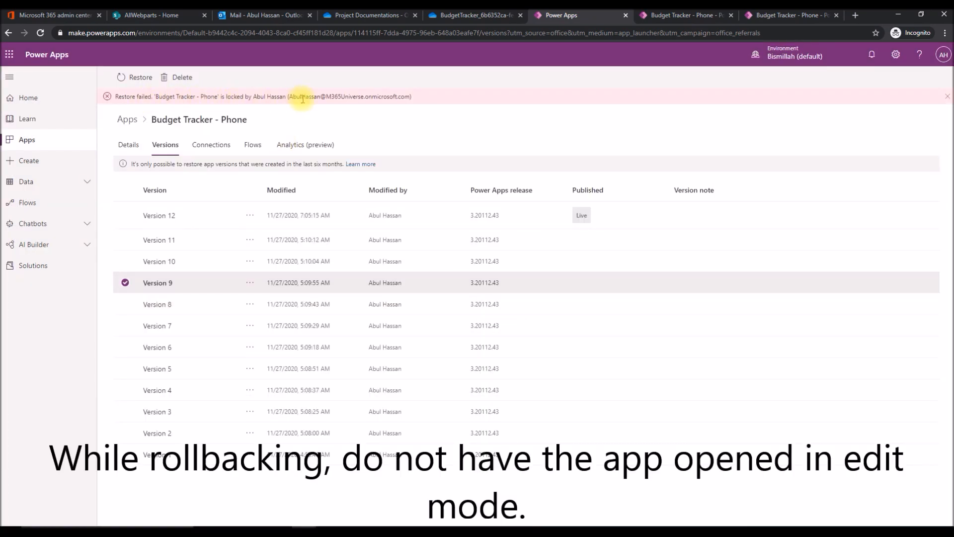
click(946, 100)
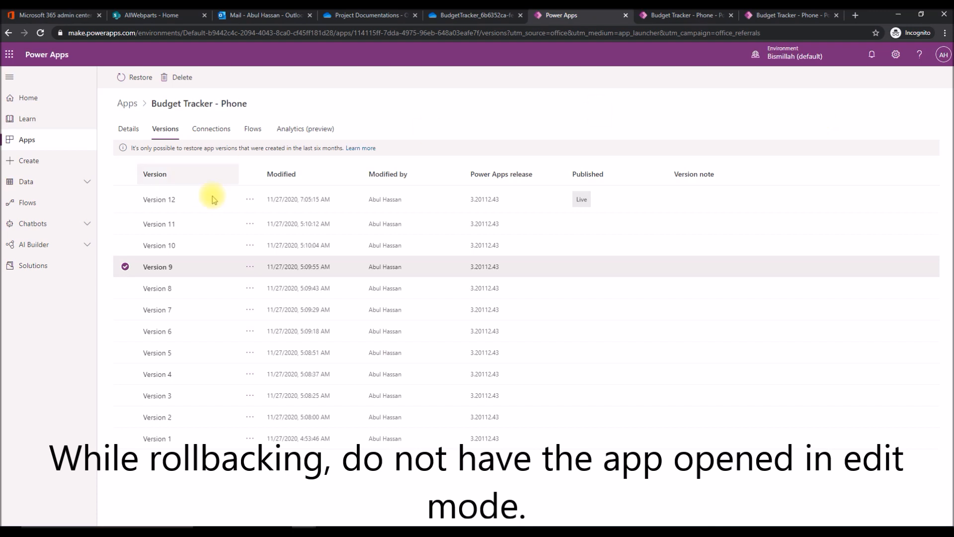
Clear the version 9 selection, play the Budget Tracker - Phone app and copy its web link.
click(126, 267)
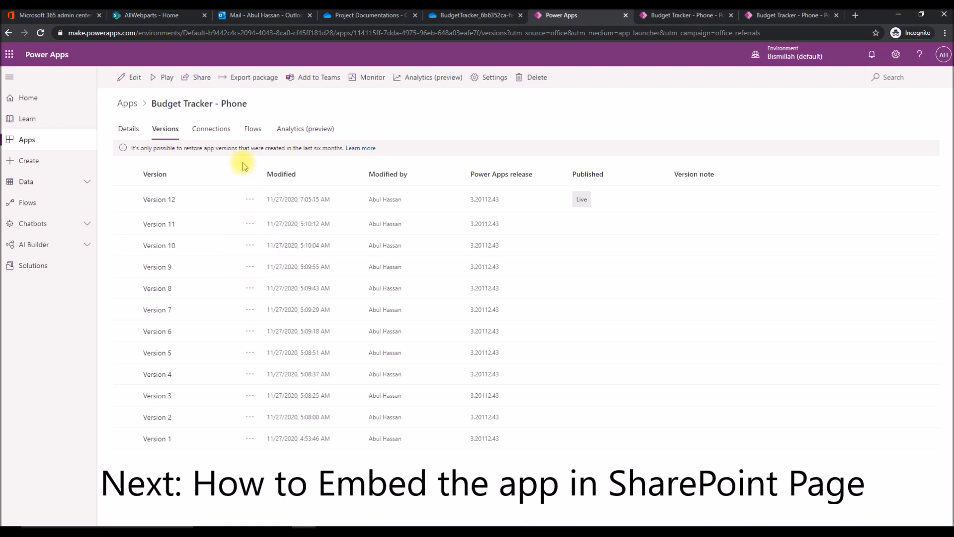
click(165, 76)
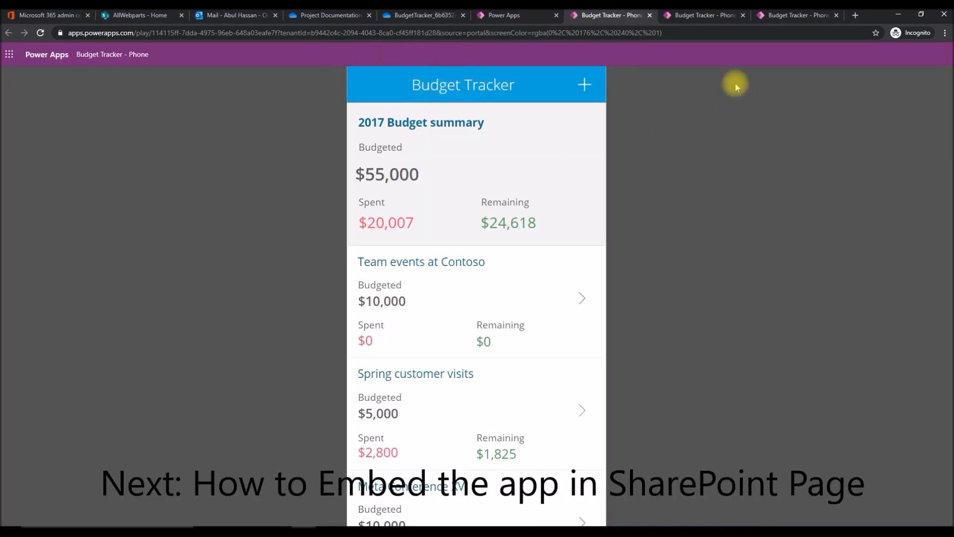
click(683, 32)
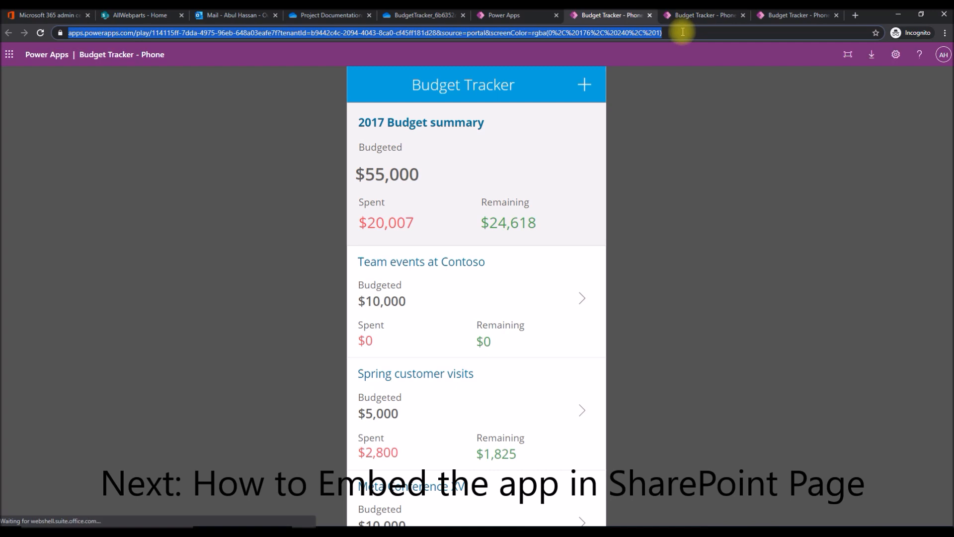
Switch to the AllWebparts SharePoint site and create a page from the Blank template titled "Budget Tracker PA".
click(142, 16)
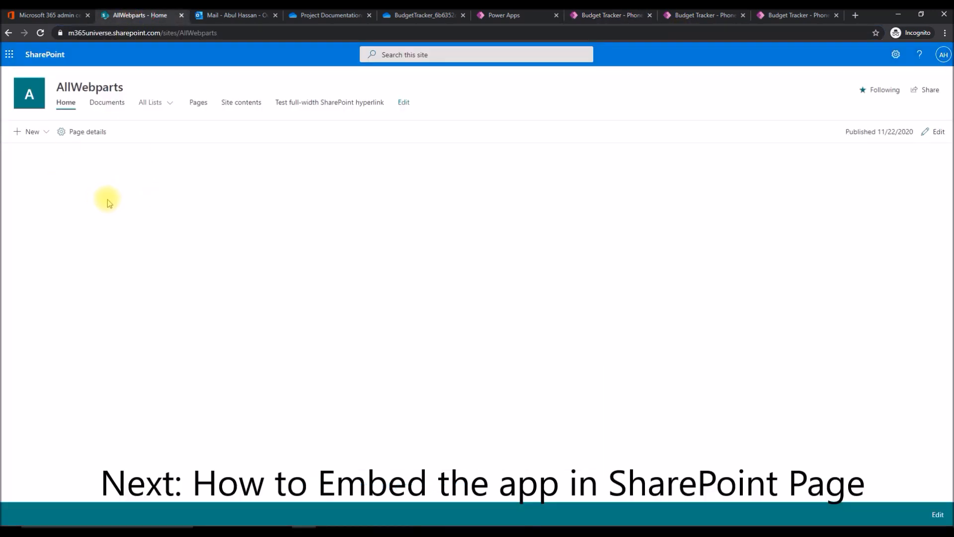
click(42, 132)
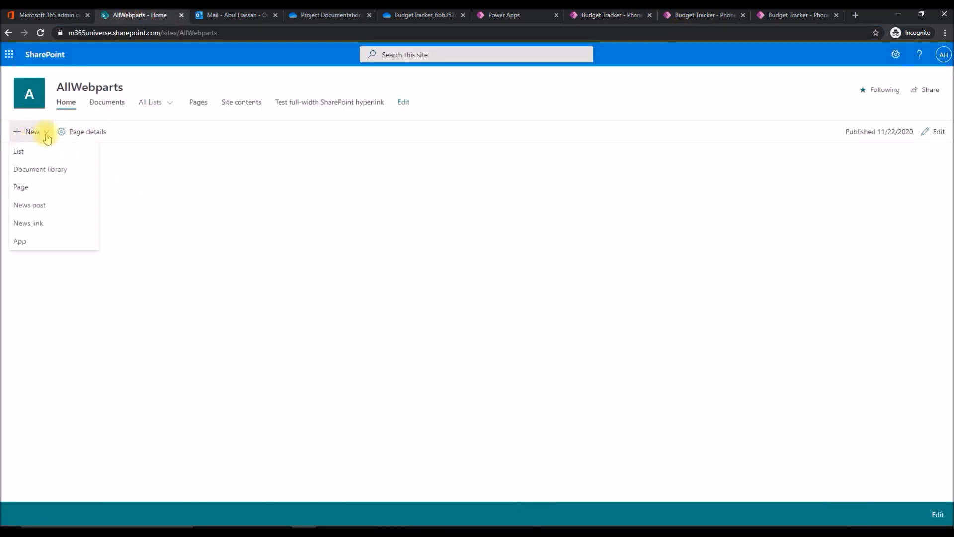
click(36, 192)
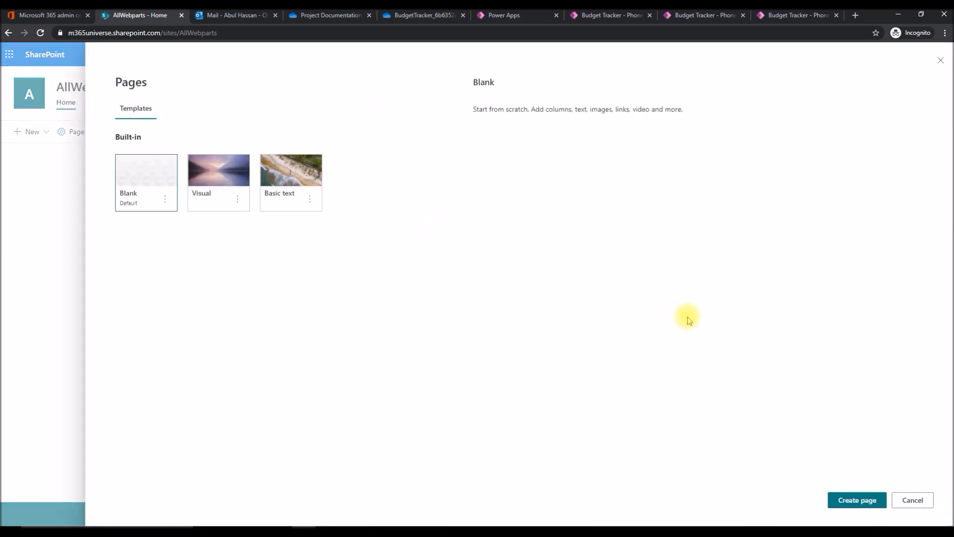
click(862, 501)
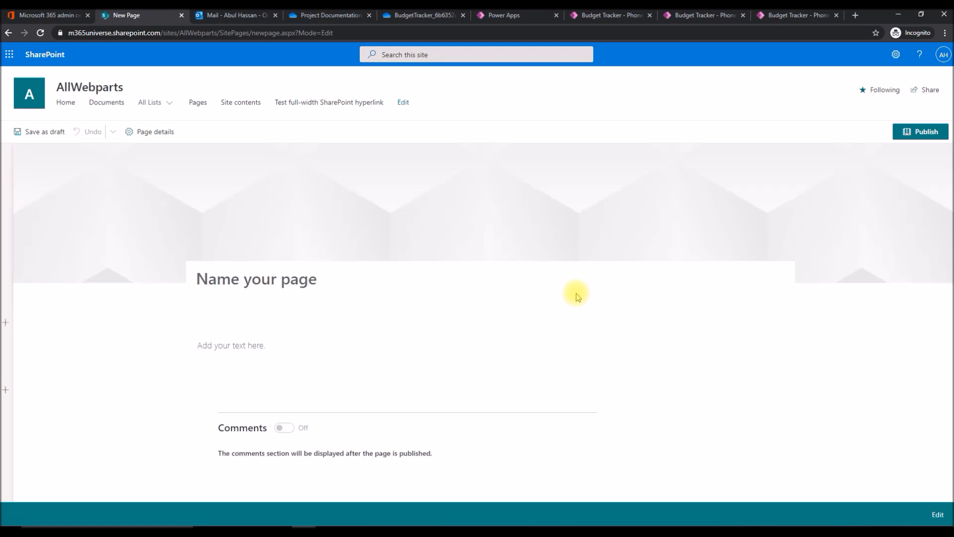
text(Bu)
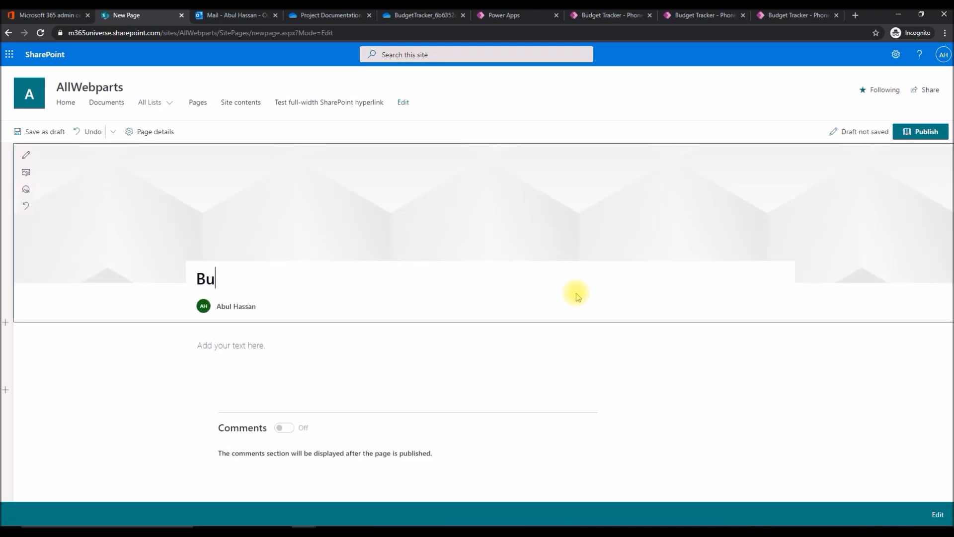
text(dget Tra)
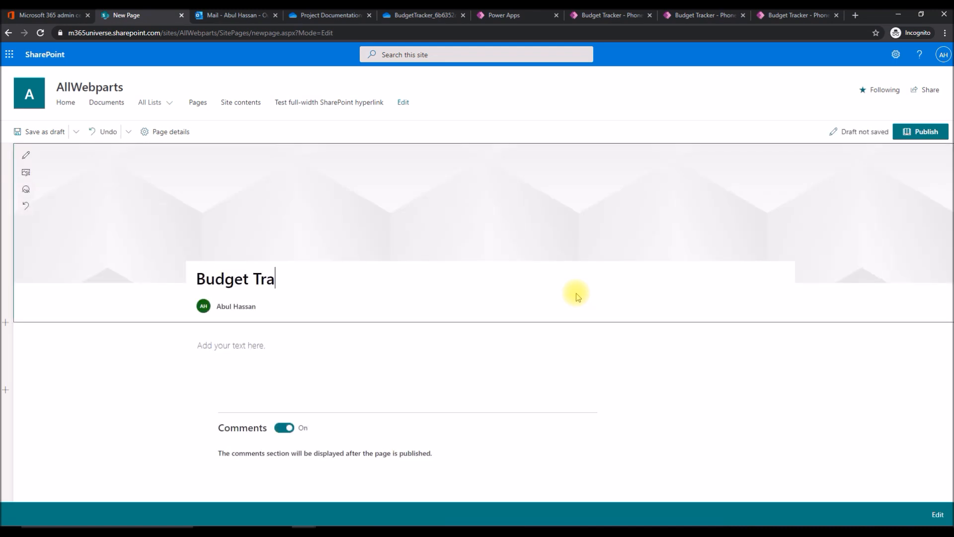
text(cker PA)
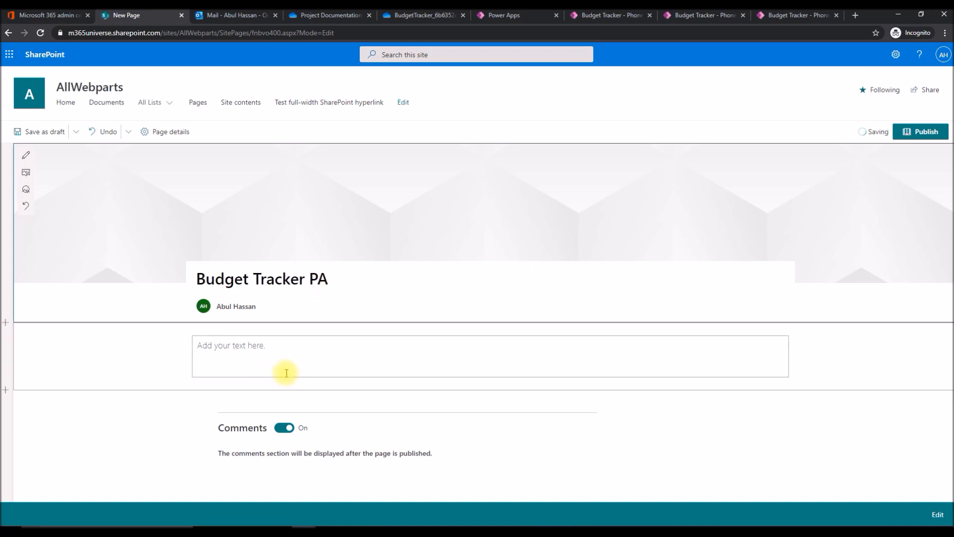
Delete the empty text section from the page and add a Microsoft PowerApps (Preview) web part in its place.
click(128, 358)
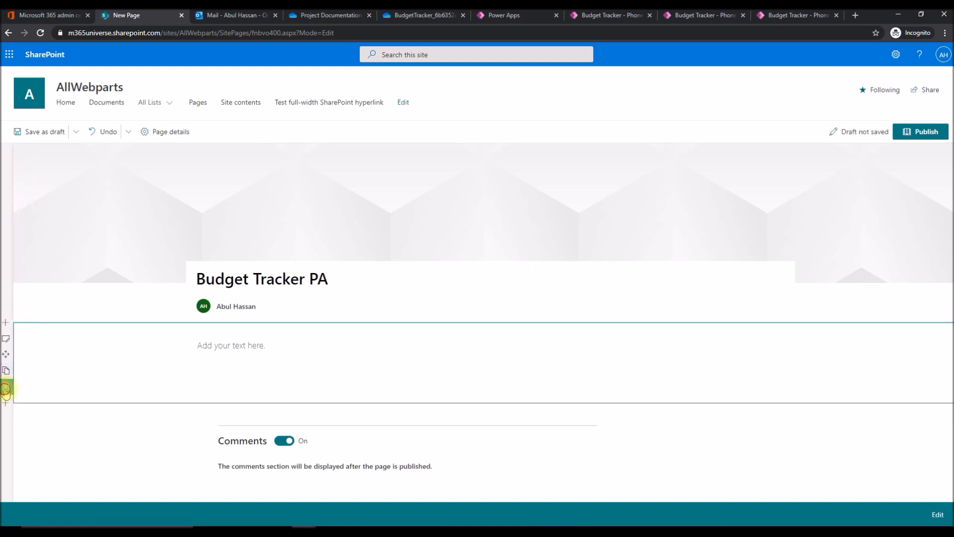
click(6, 386)
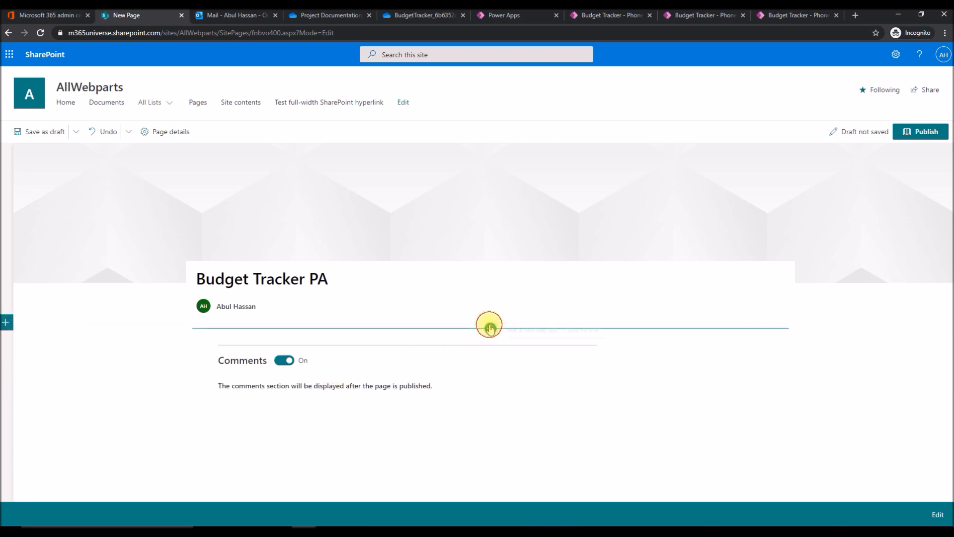
click(491, 328)
drag(560, 177, 564, 248)
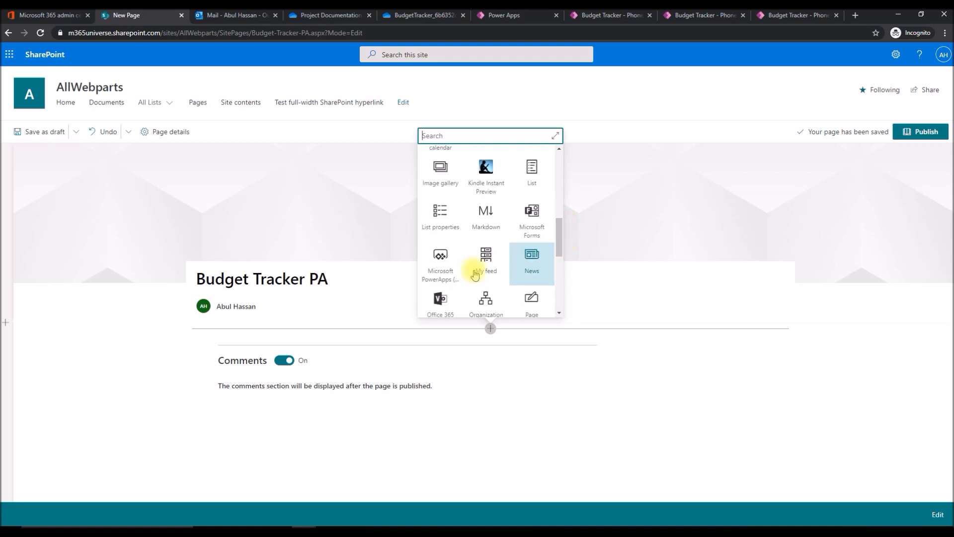
click(437, 273)
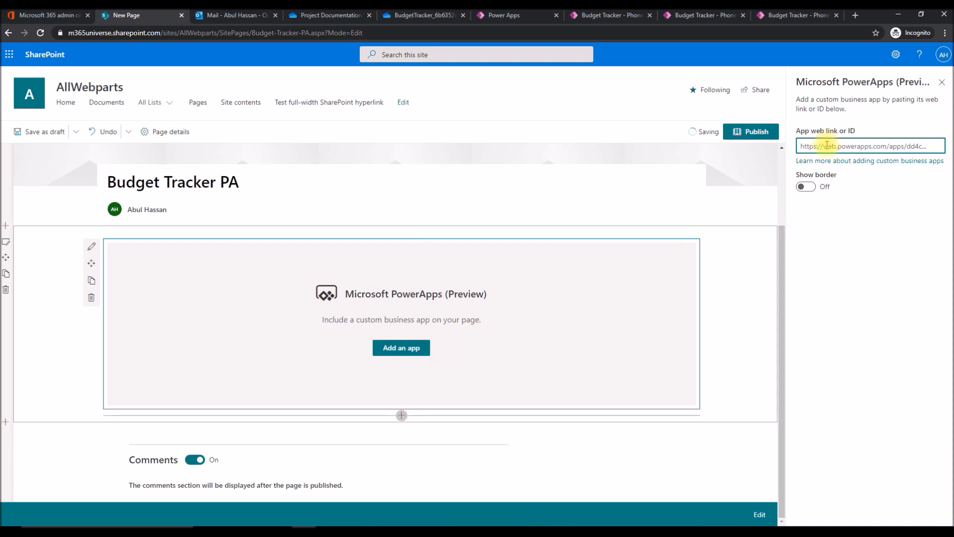
Embed the Budget Tracker app in the web part using its copied link with the border shown, and publish the page.
key(ctrl+v)
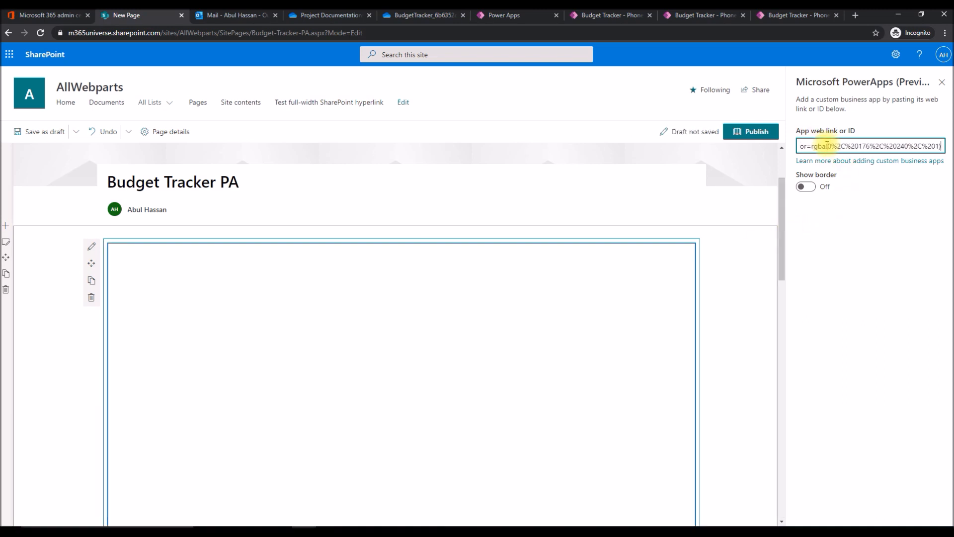
click(806, 187)
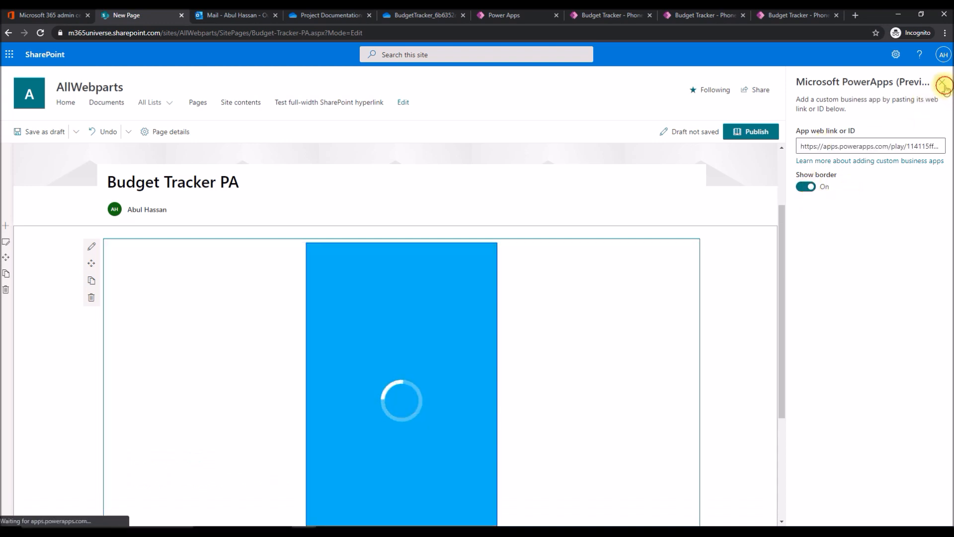
click(942, 82)
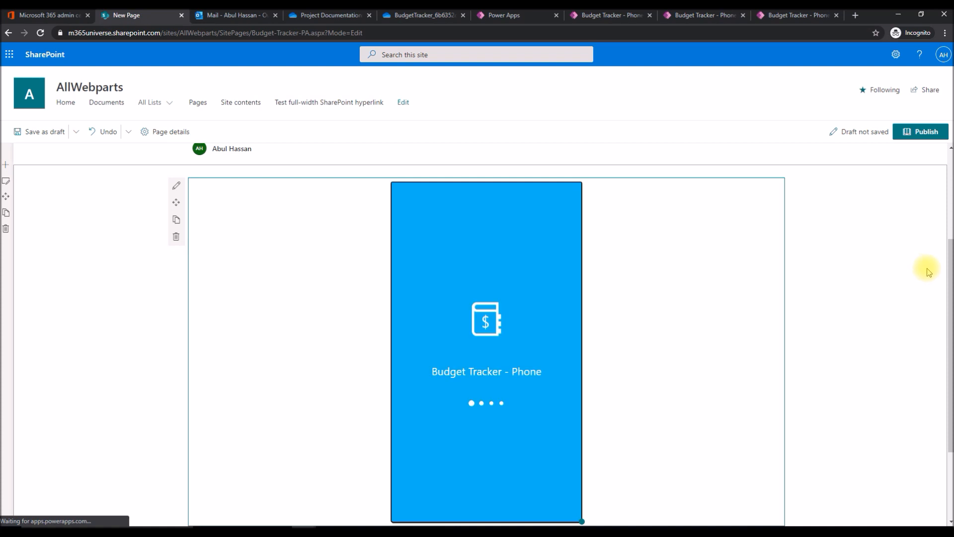
click(921, 133)
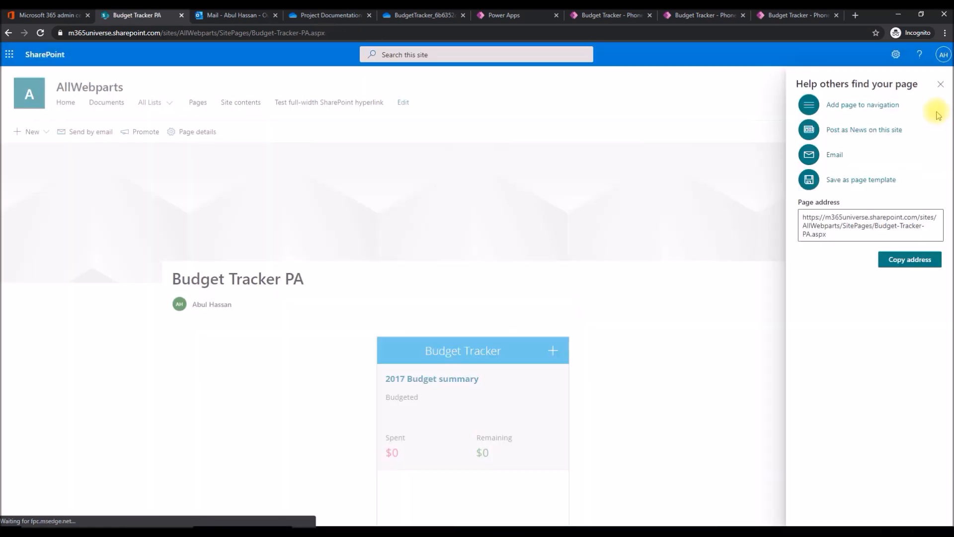
click(940, 82)
Try out the embedded app on the published page by viewing the Team events at Contoso budget and the new budget form.
drag(949, 207, 949, 306)
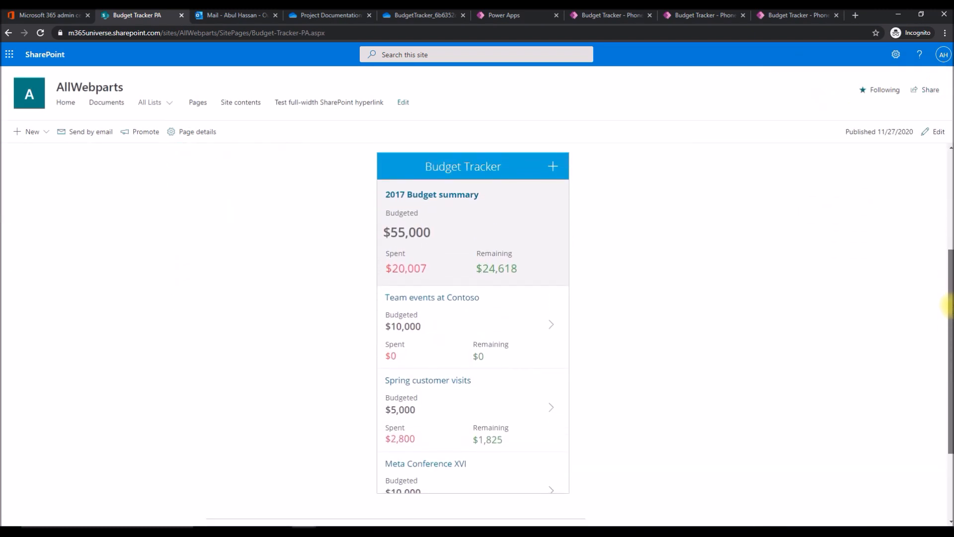
click(551, 326)
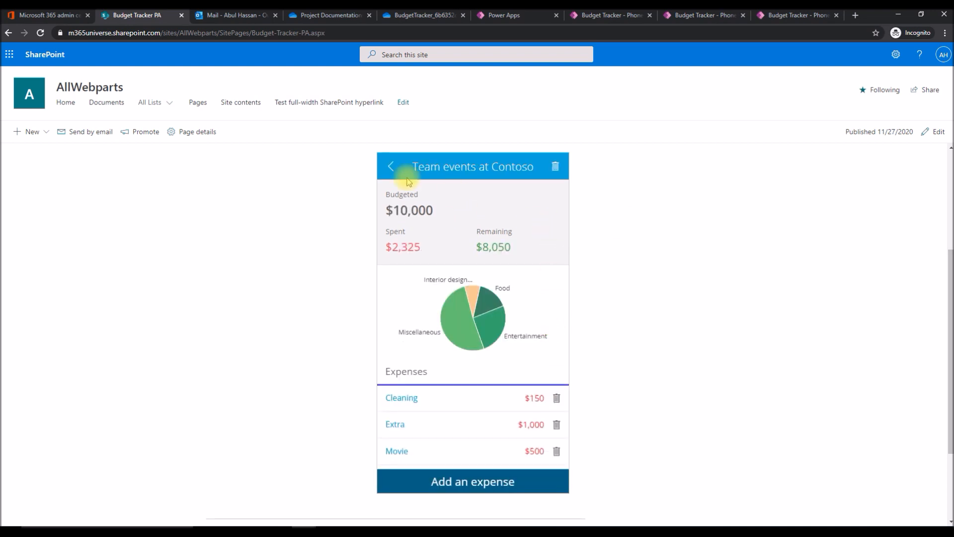
click(388, 168)
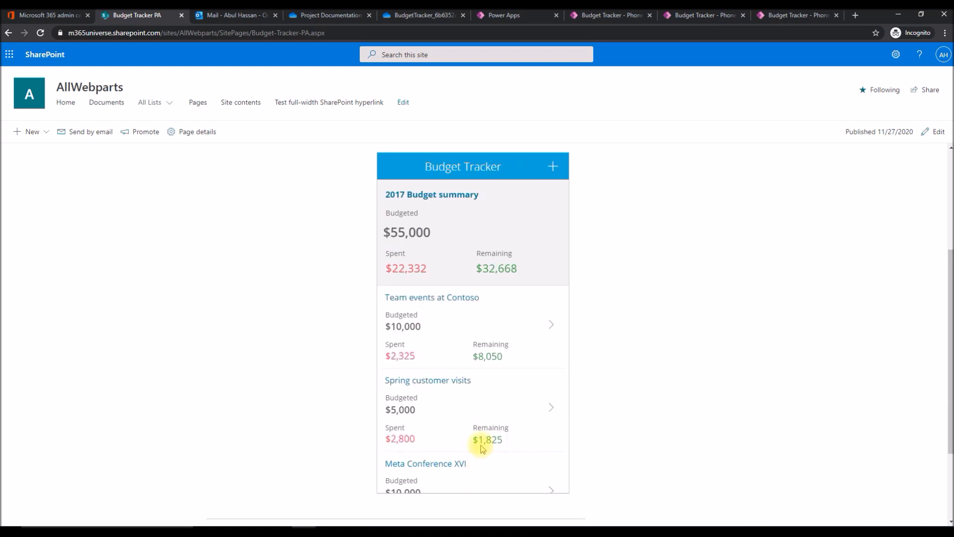
click(553, 166)
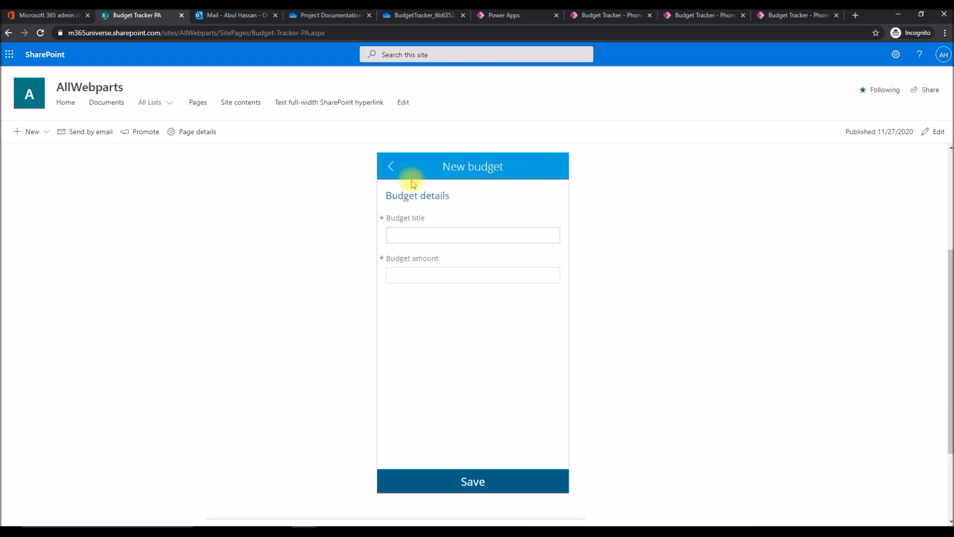
click(388, 168)
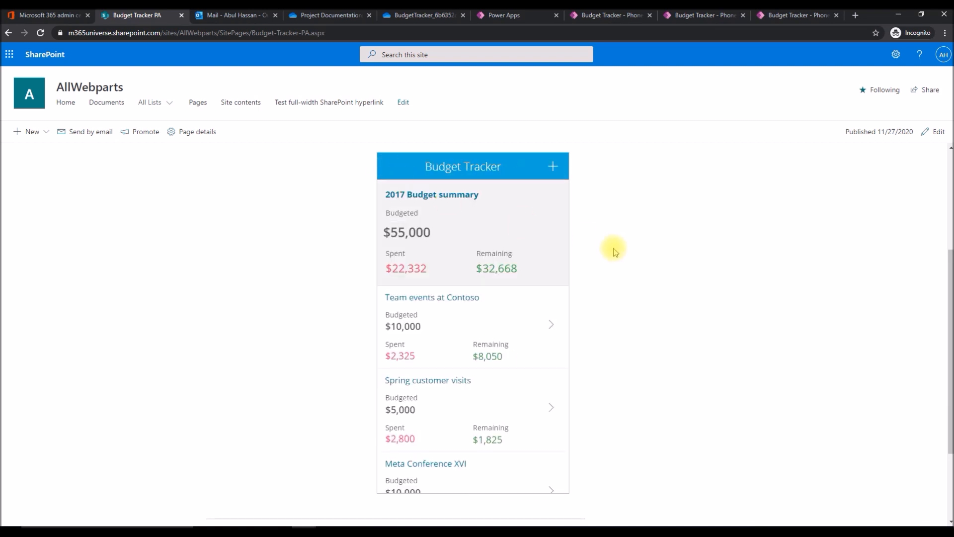